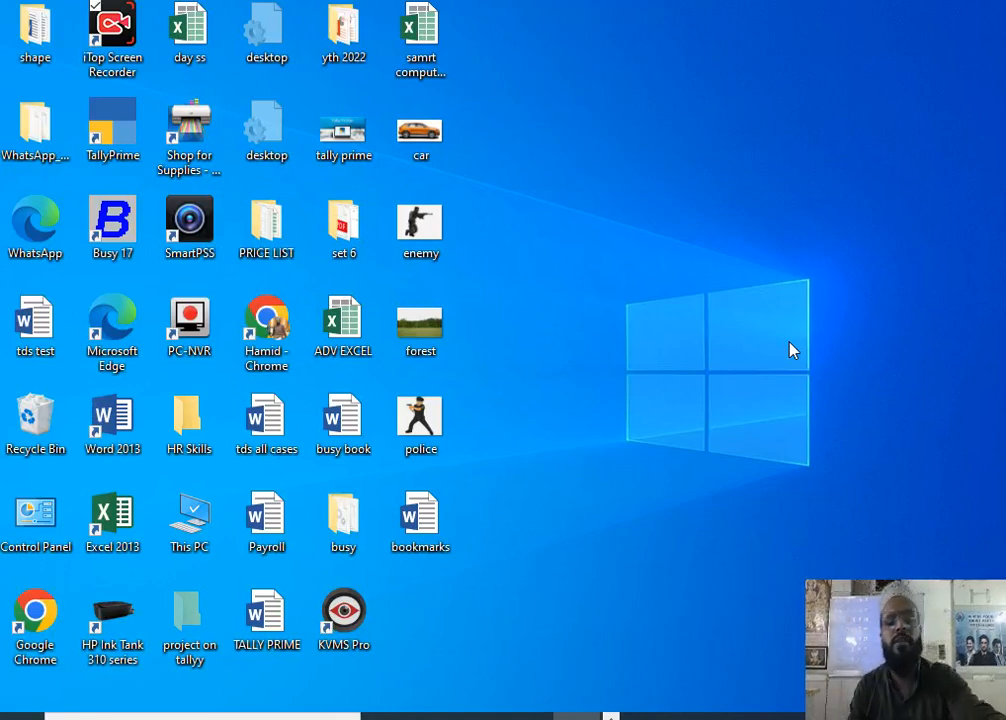
Launch Word 2013 by running winword from the Windows Run dialog.
key(super+r)
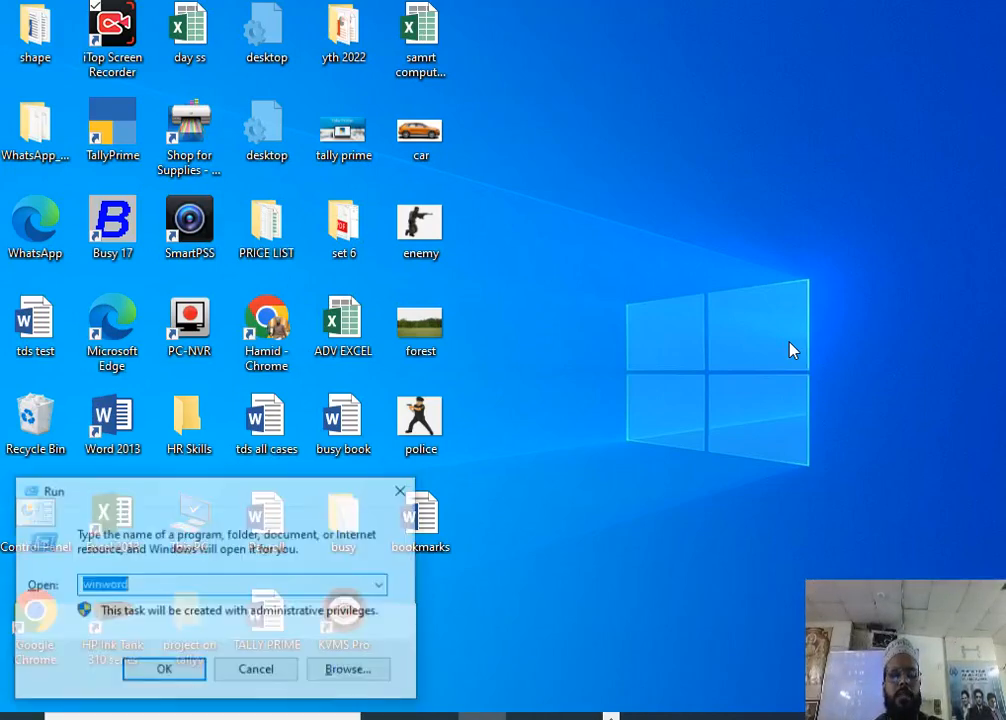
text(winw)
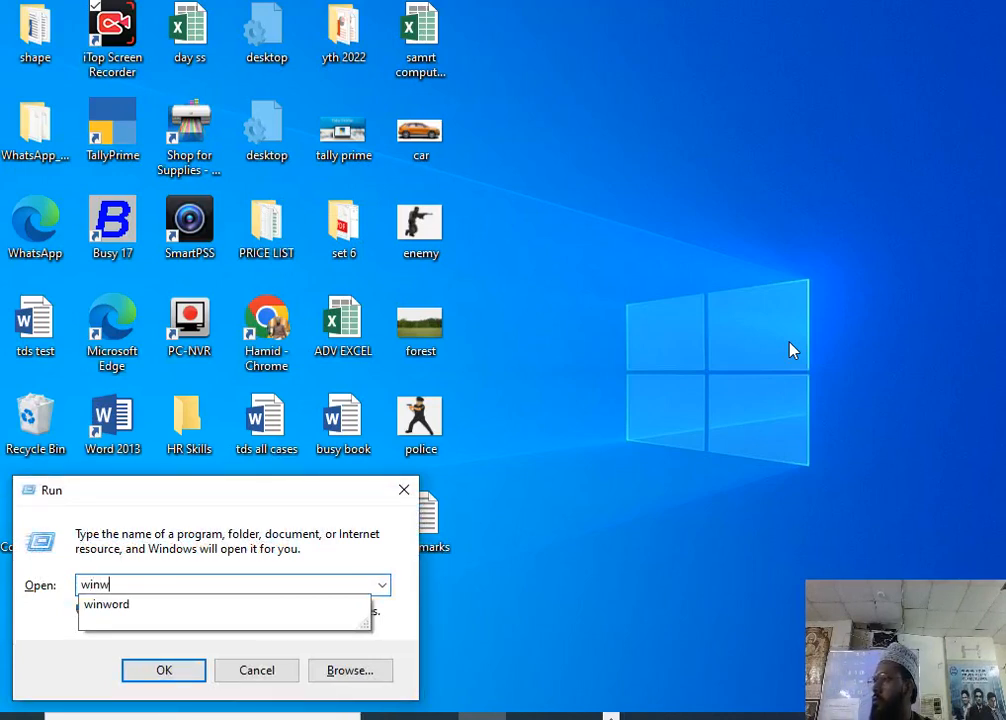
key(Down)
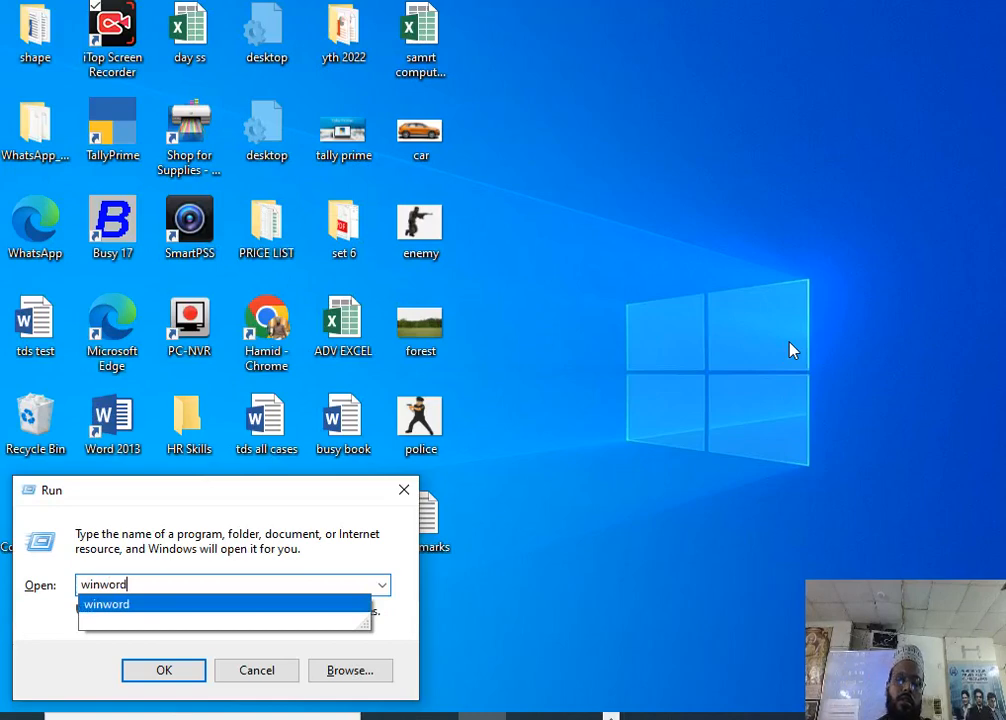
key(Return)
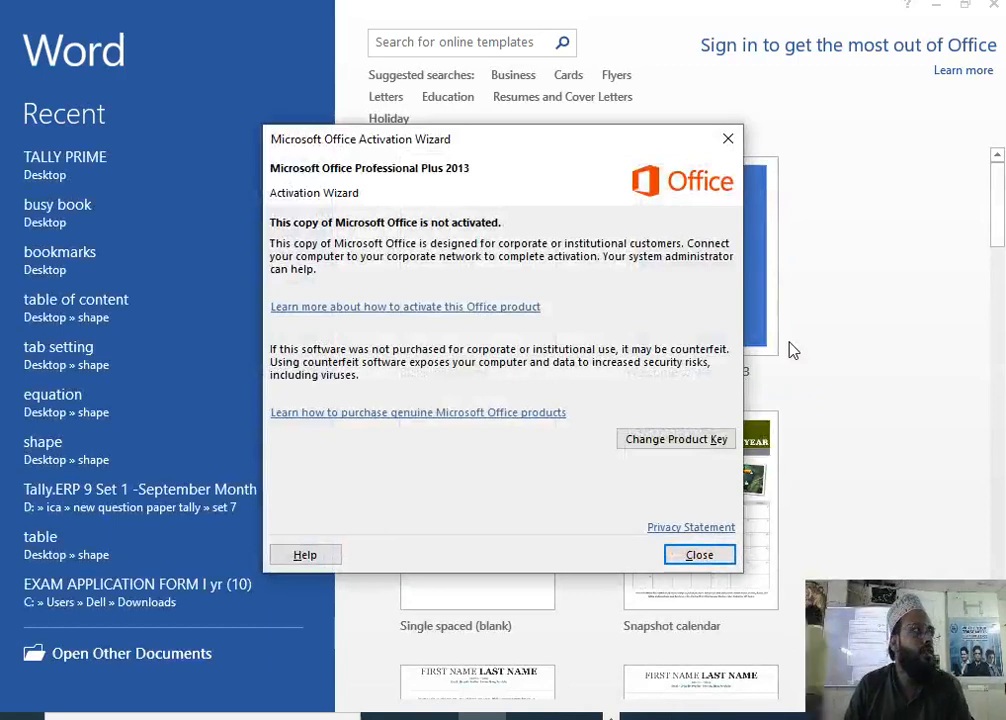
Dismiss the Office activation notice and create a new blank document.
drag(992, 676, 210, 652)
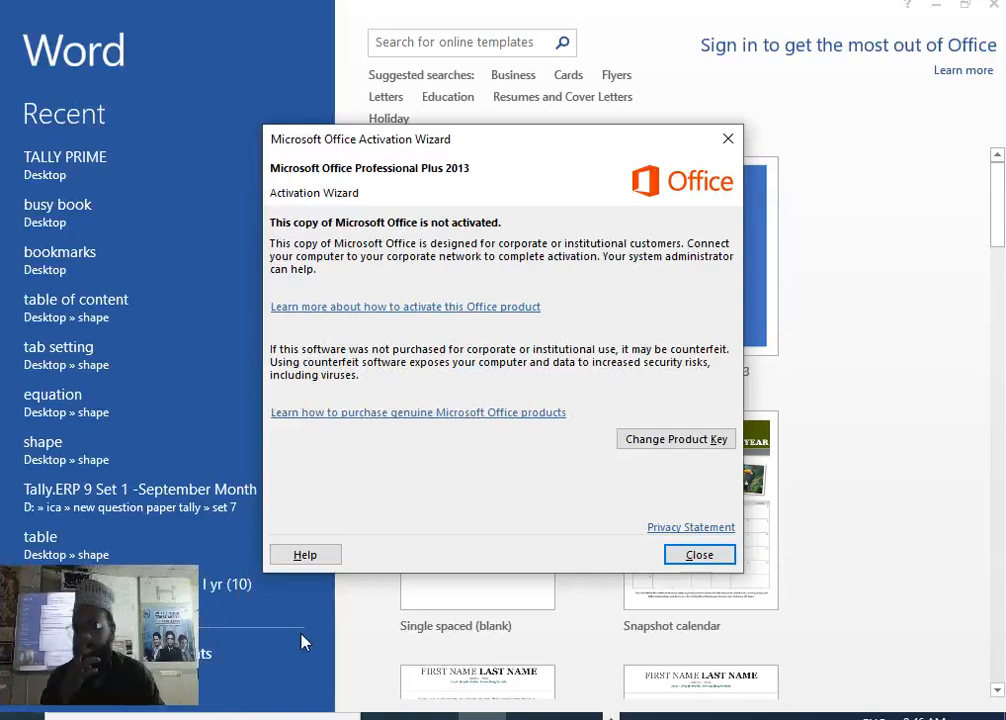
click(699, 554)
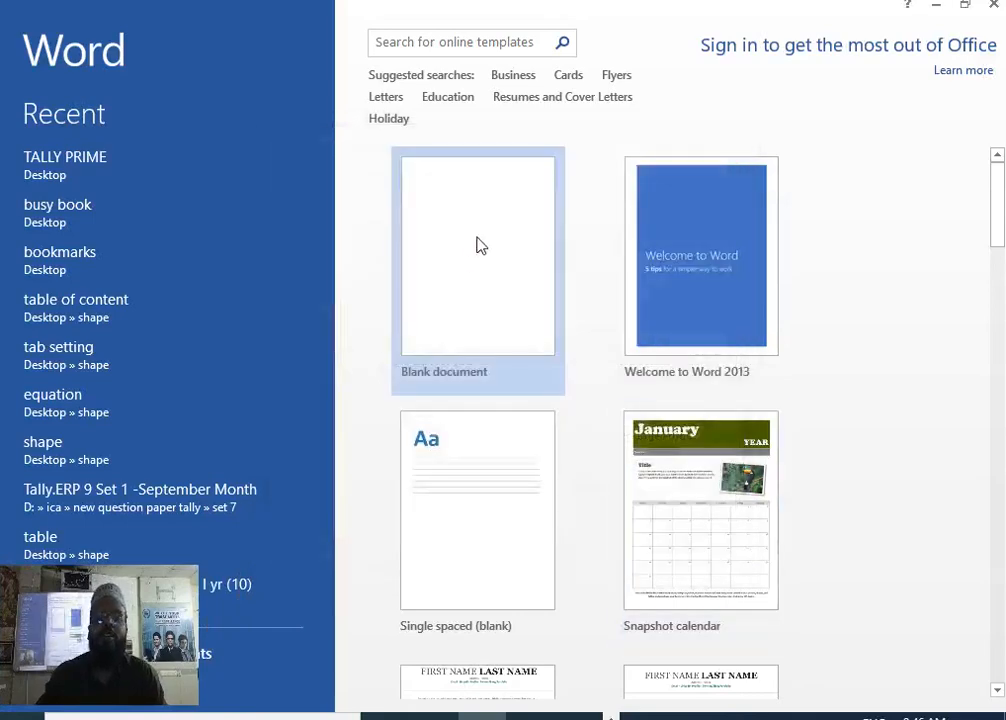
click(467, 262)
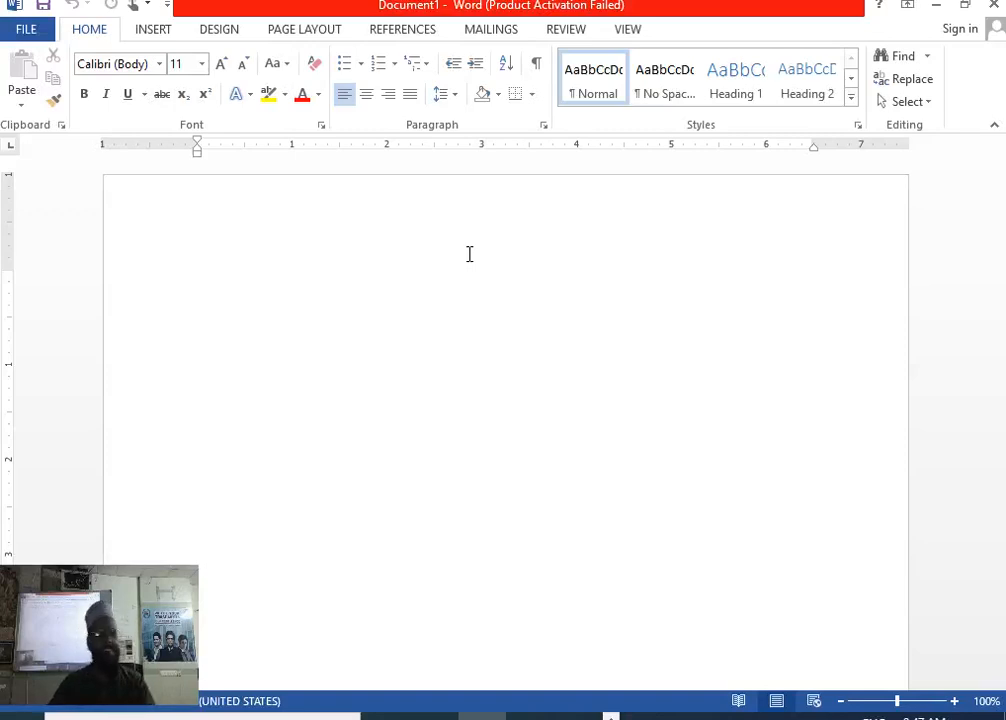
Justify the first paragraph and type Dear at the start of the letter.
scroll(467, 254, down, 8)
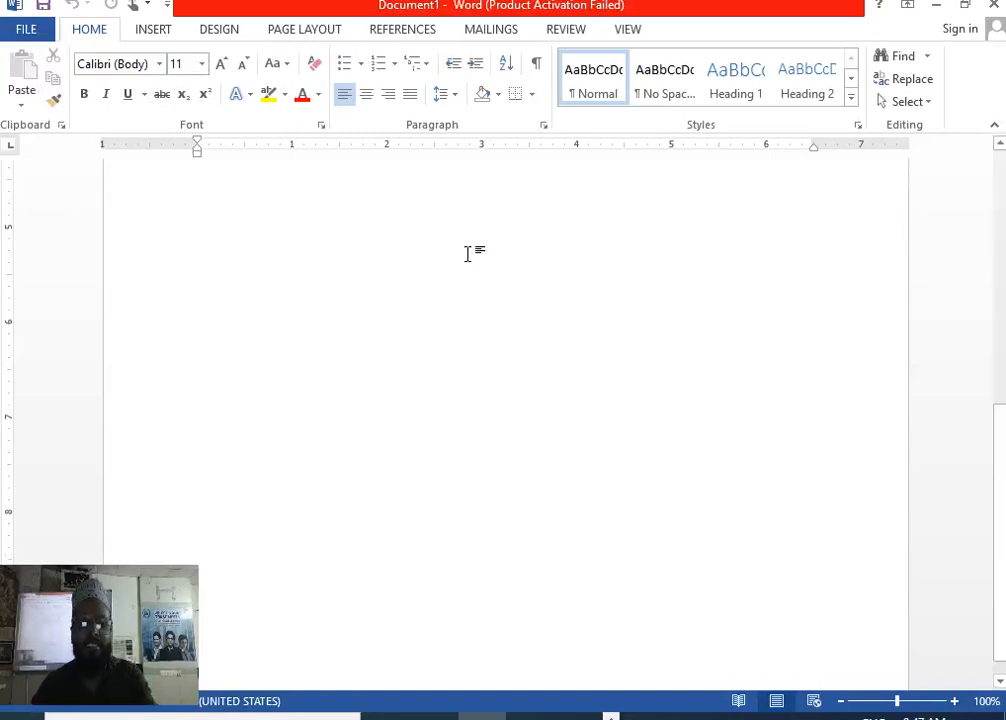
scroll(467, 254, up, 8)
double_click(467, 250)
text(De)
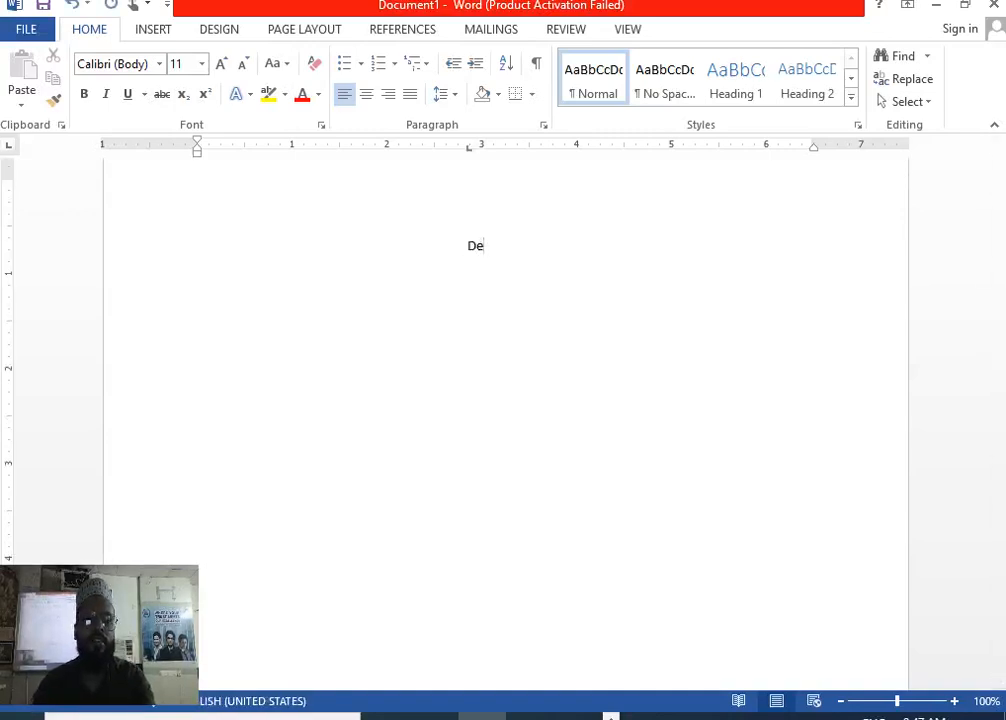
key(BackSpace)
key(BackSpace)
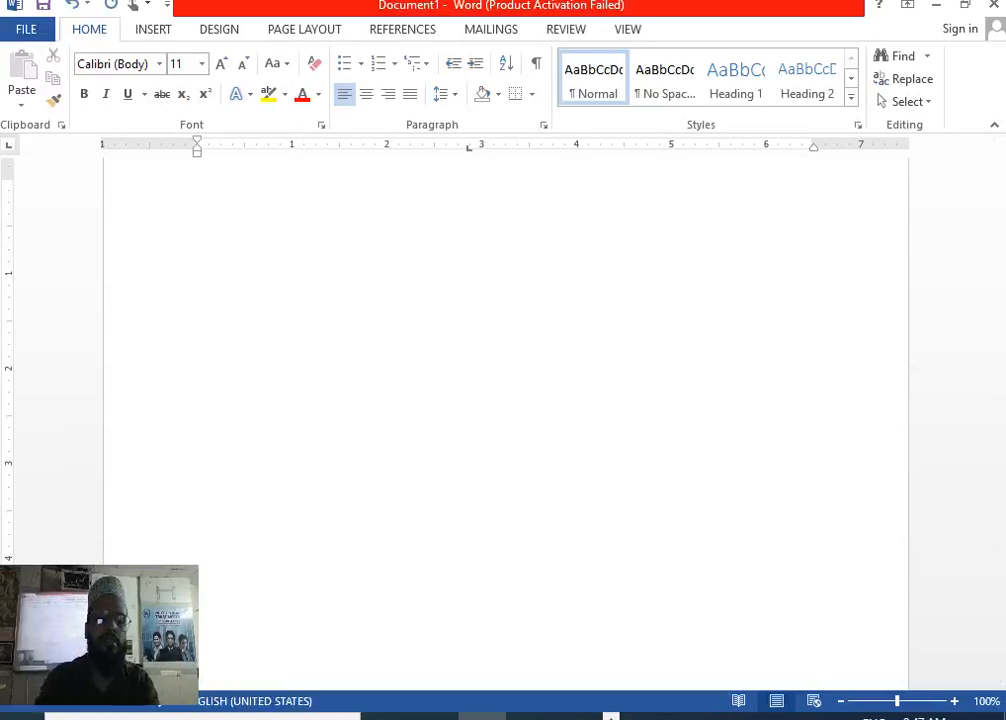
key(ctrl+j)
key(BackSpace)
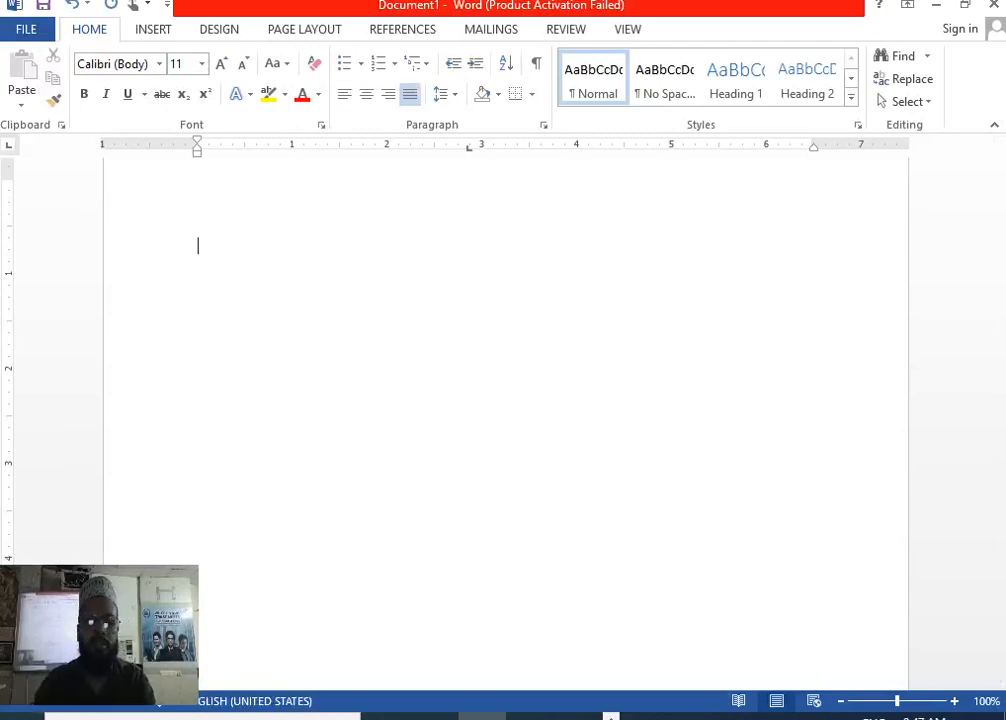
text(Dear)
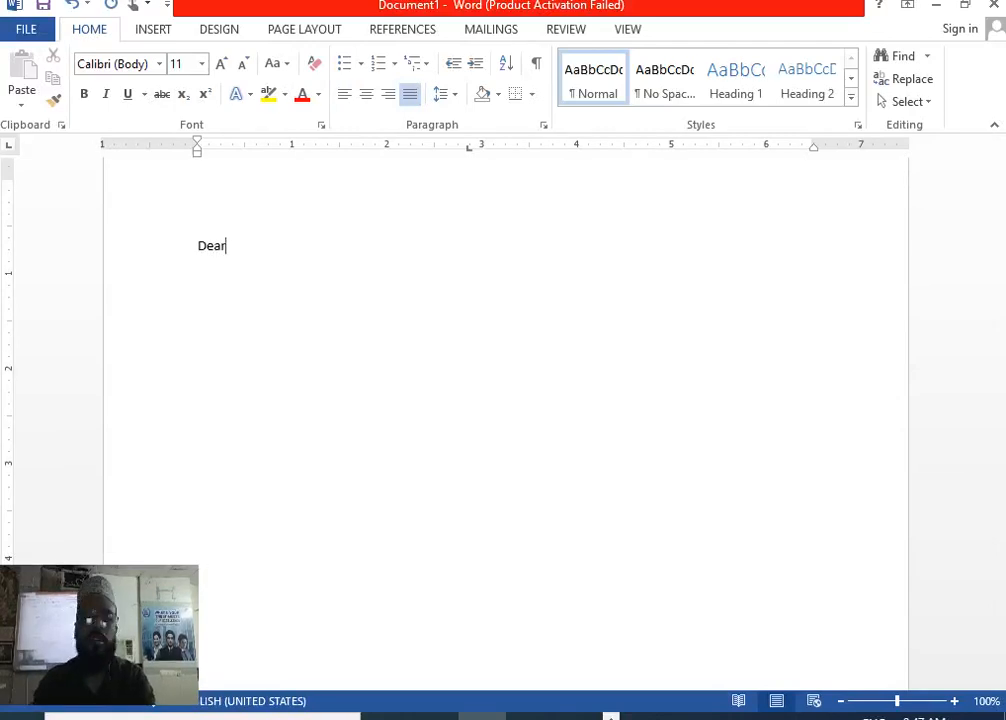
Add the lines Address (spelling corrected from Adress), Mobile and Companyy below Dear.
key(Return)
text(Adress)
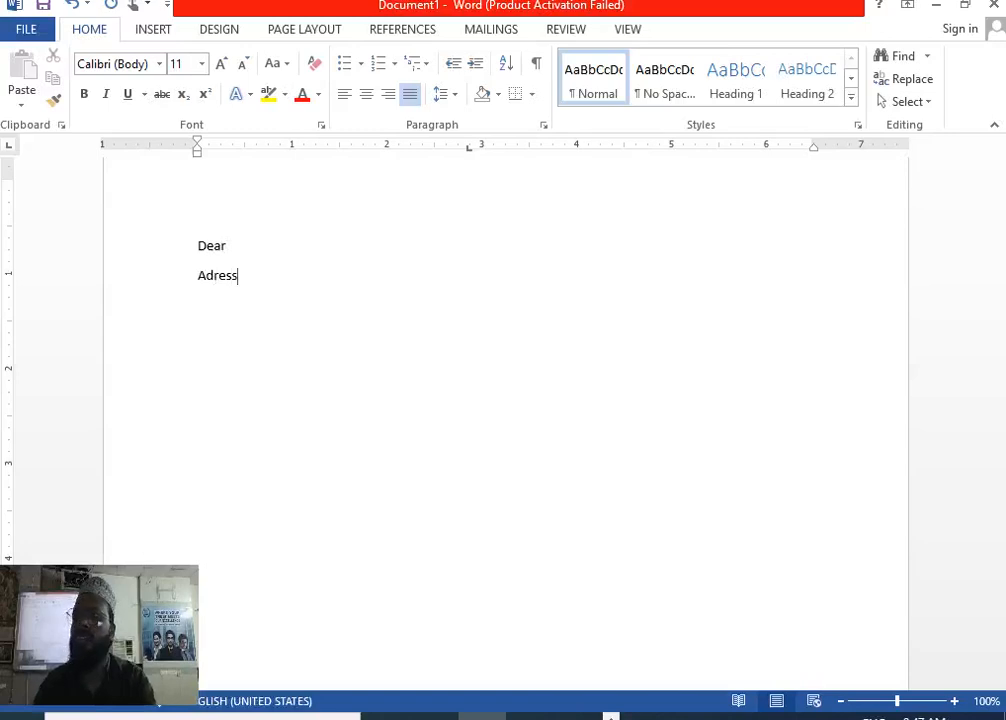
key(Return)
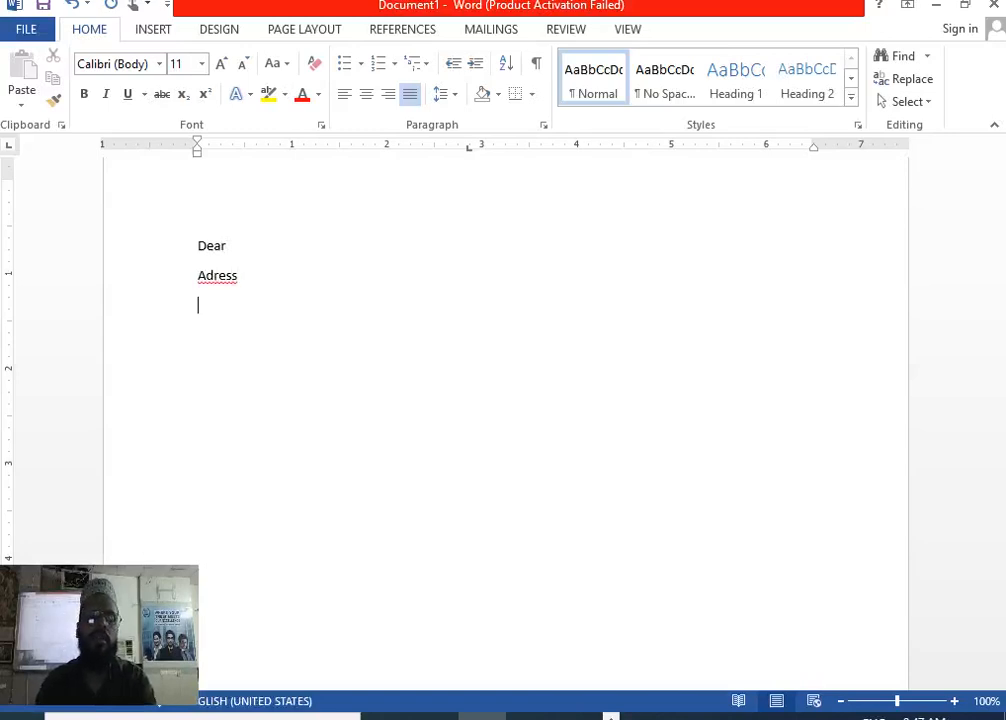
right_click(219, 281)
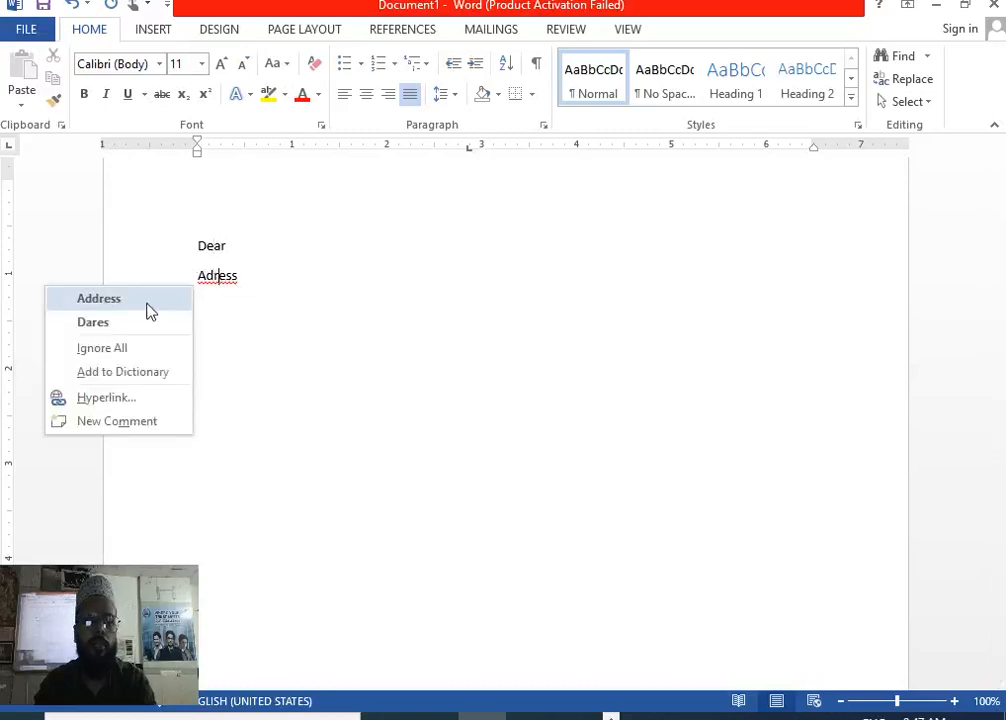
click(148, 311)
key(Return)
text(Mobile)
key(Return)
text(Companyy)
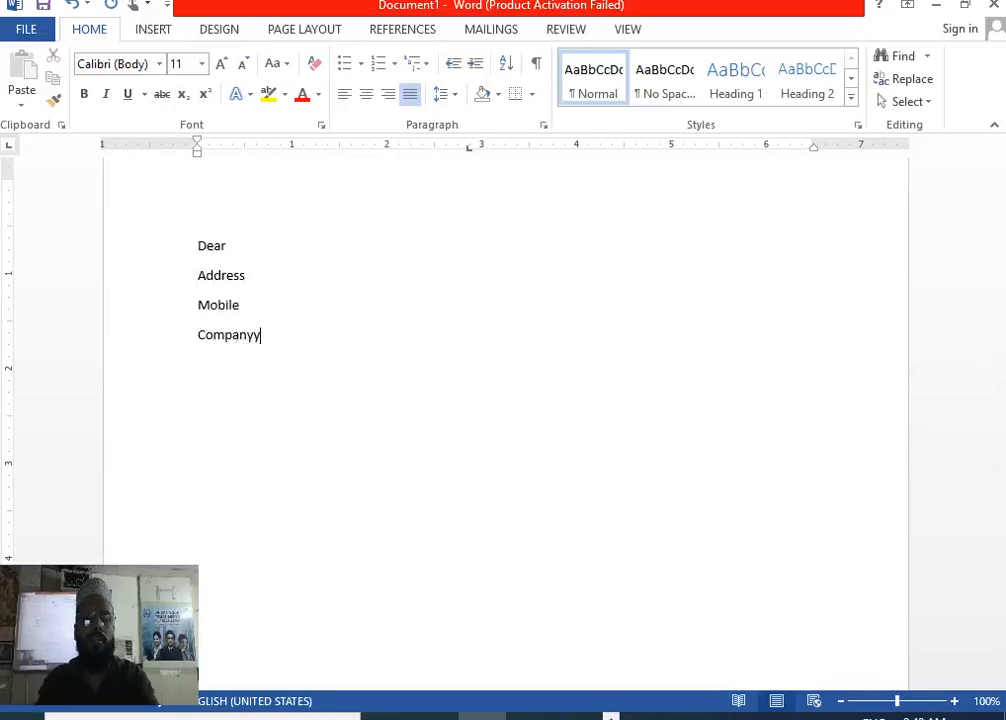
key(Return)
key(Return)
key(Return)
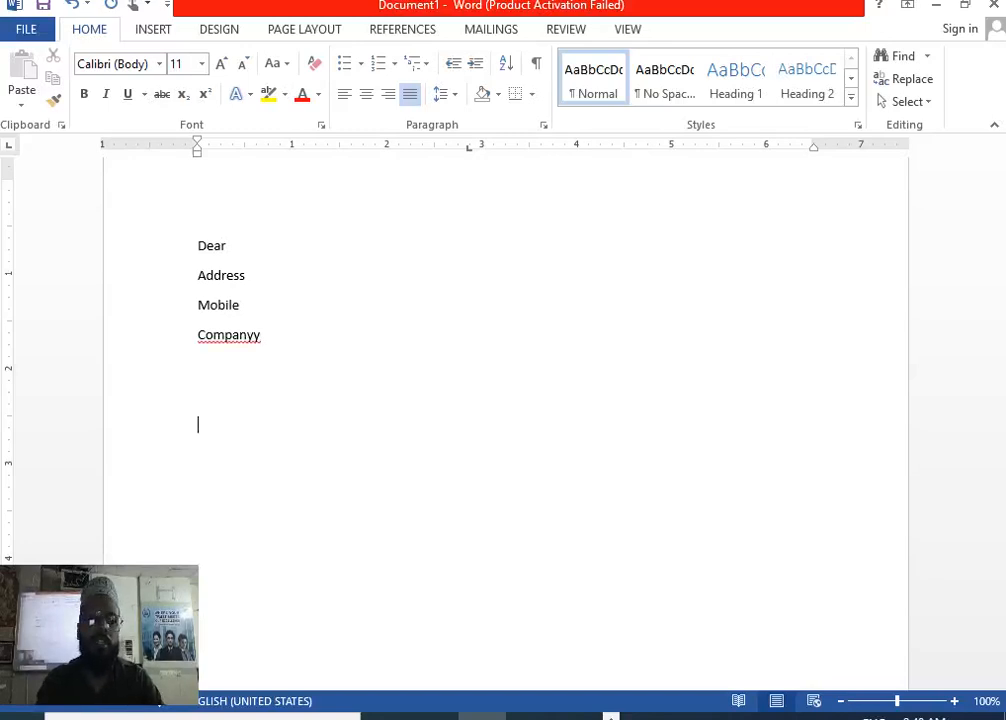
Correct Companyy to Company and add the line 'Subject - Invitation For my Birthday Celebration'.
click(282, 337)
key(BackSpace)
key(Down)
key(Down)
key(Down)
text(Subje)
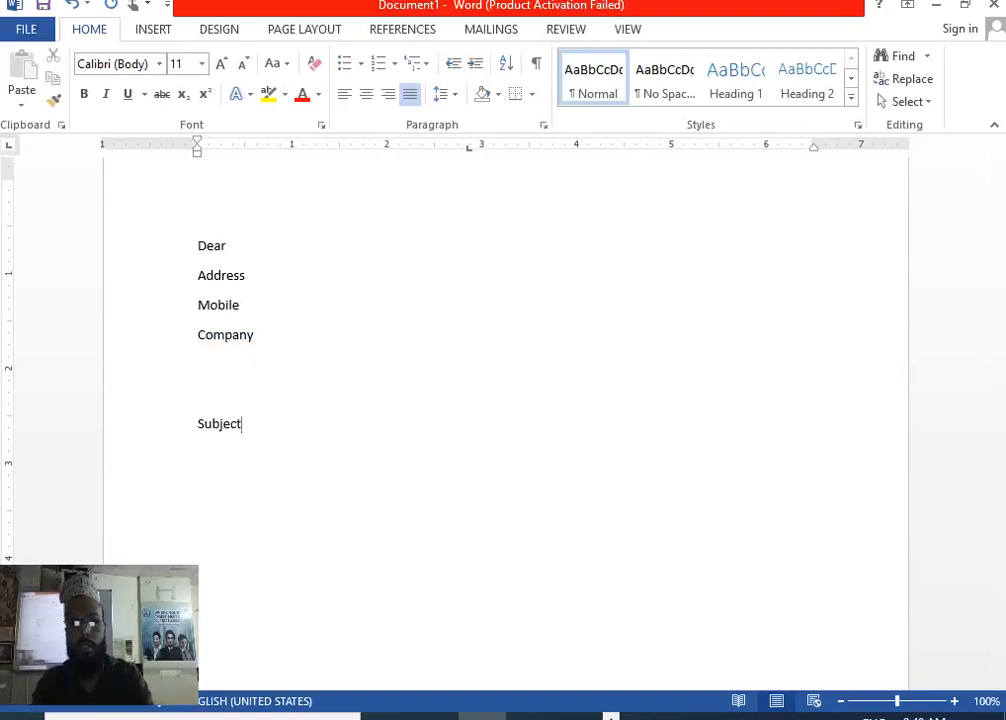
text(-          )
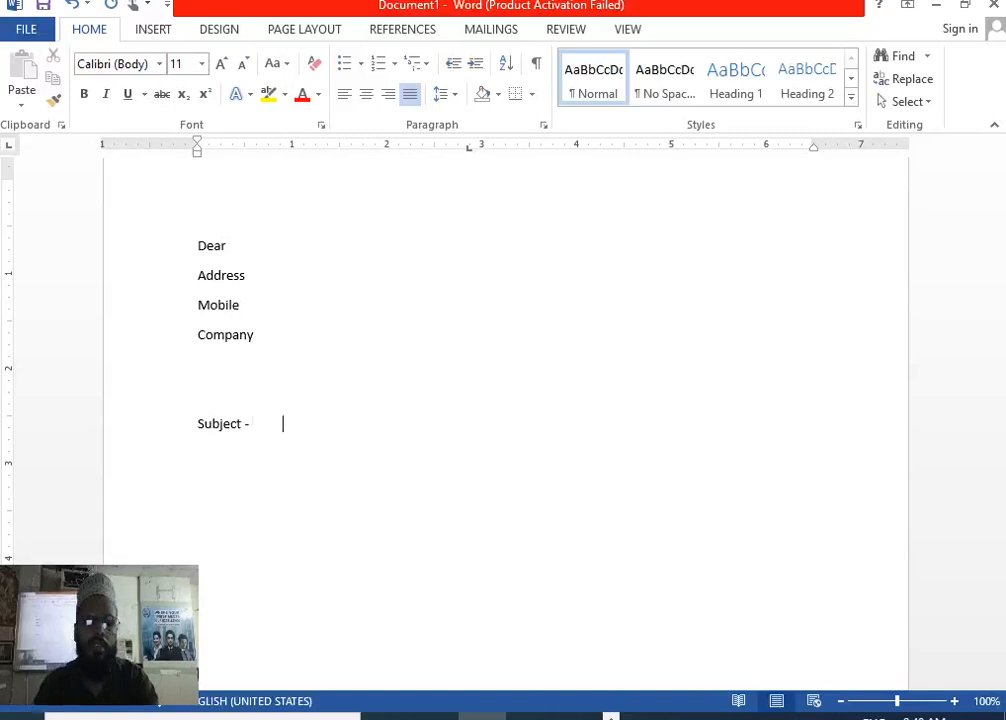
text(            In)
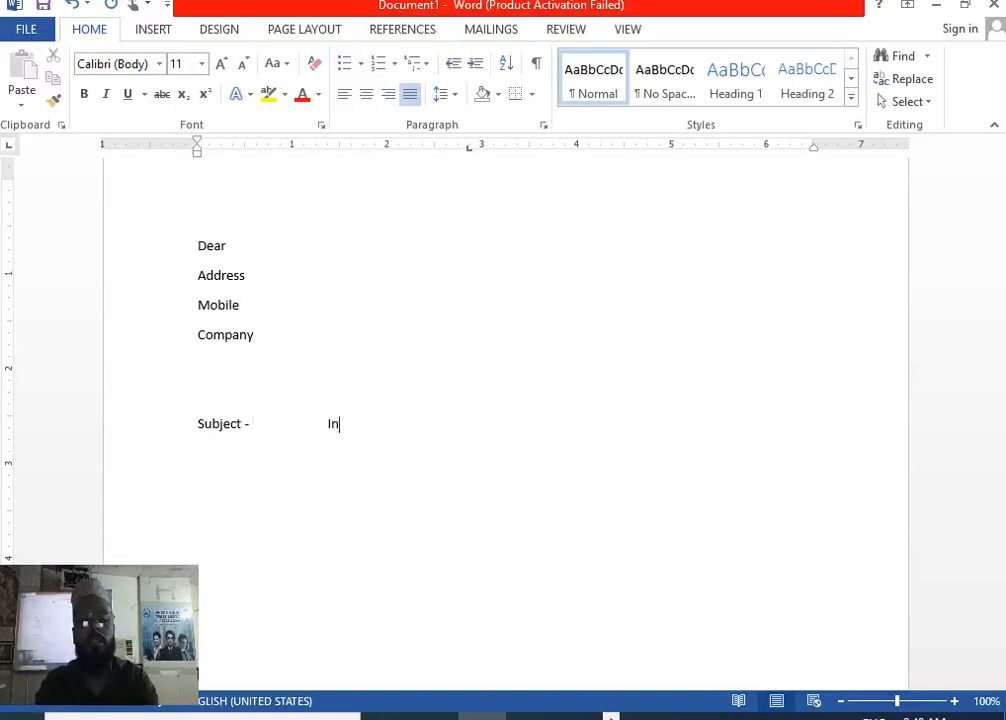
text(vitati)
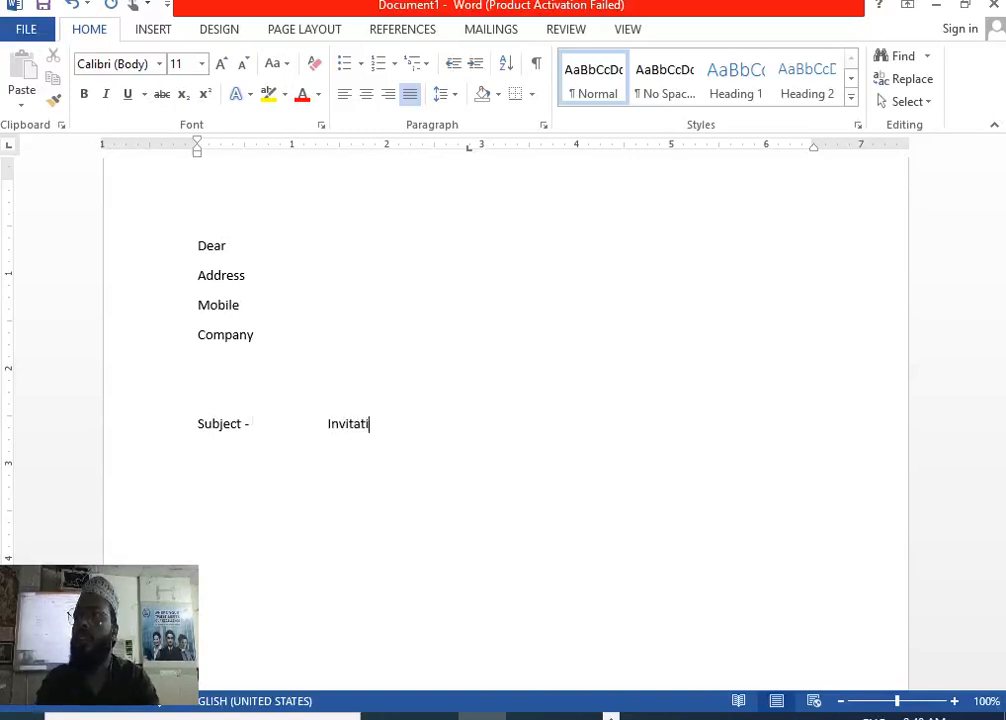
text(on G)
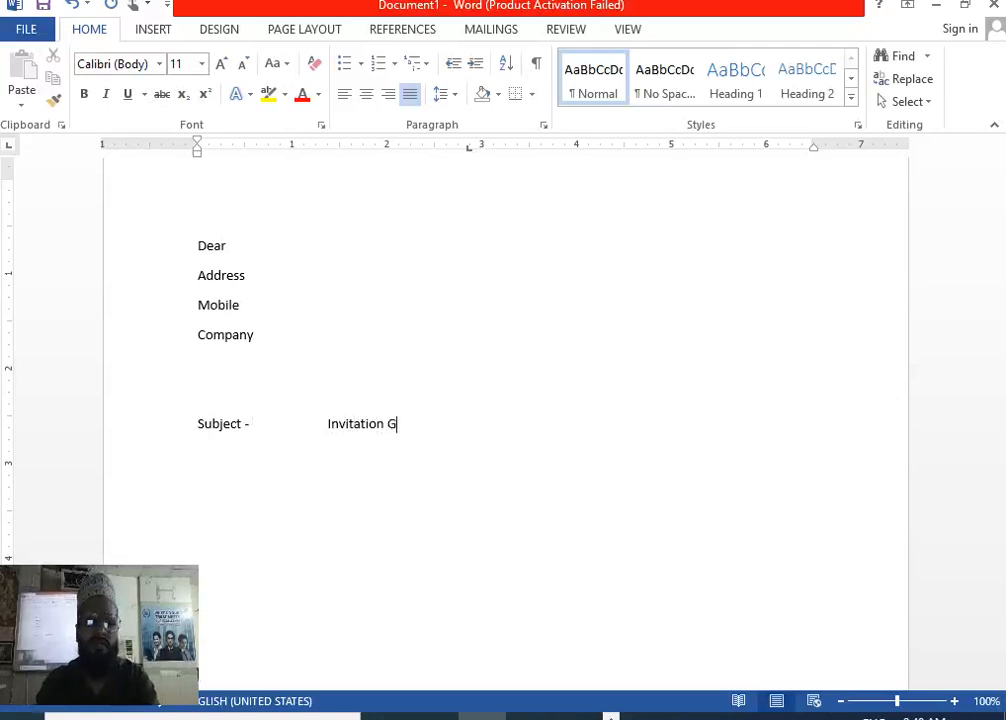
key(BackSpace)
text(F)
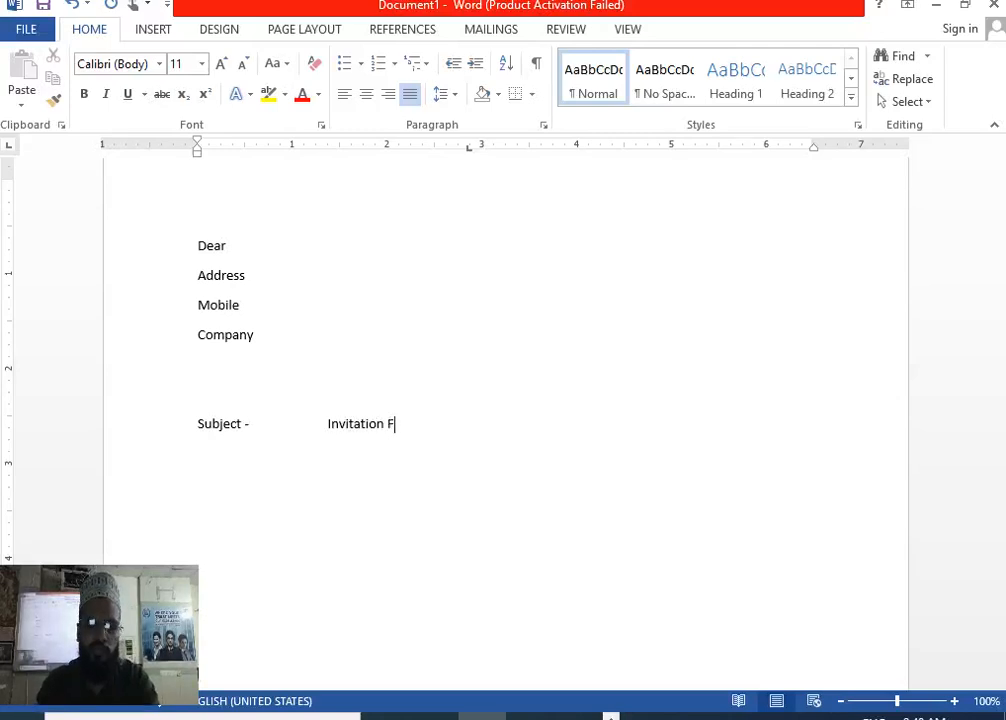
text(or my )
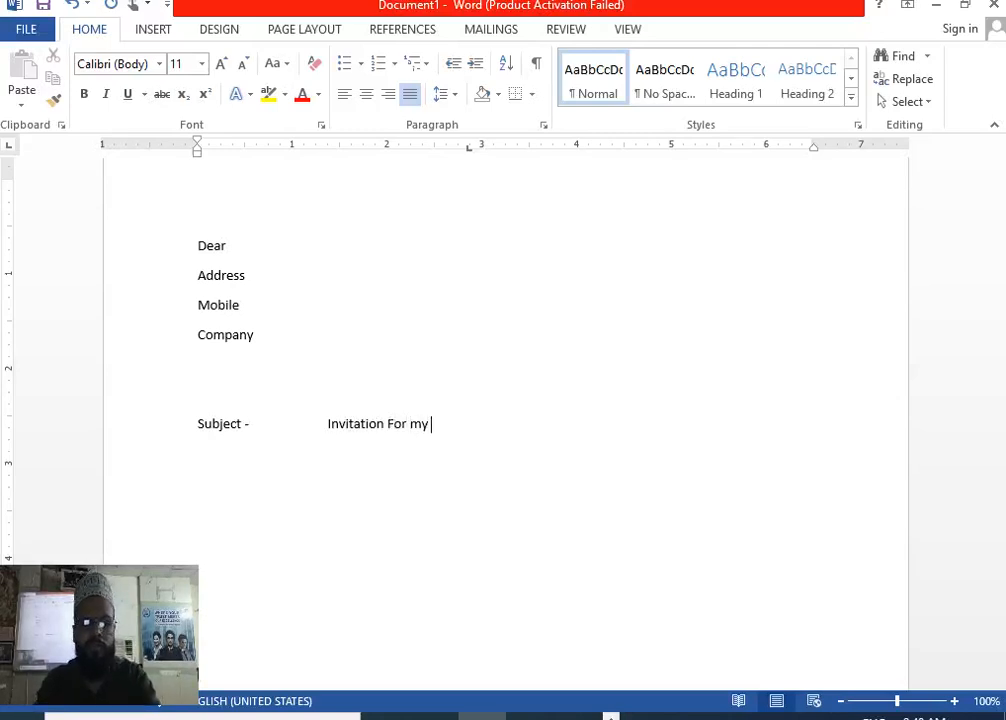
text(Birthd)
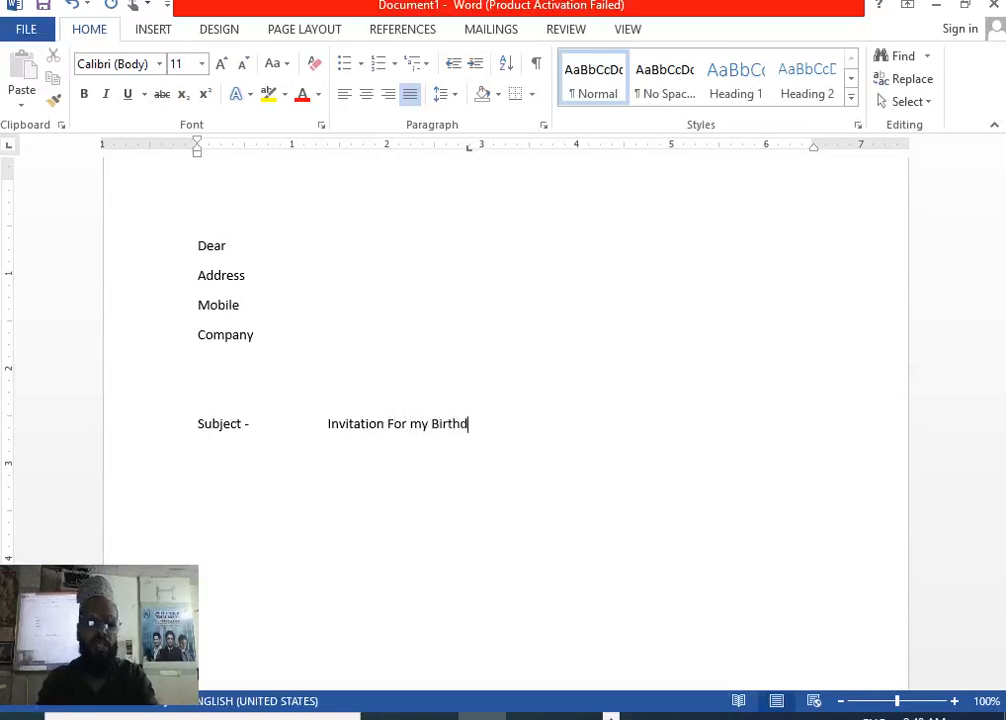
text(ay Celeb)
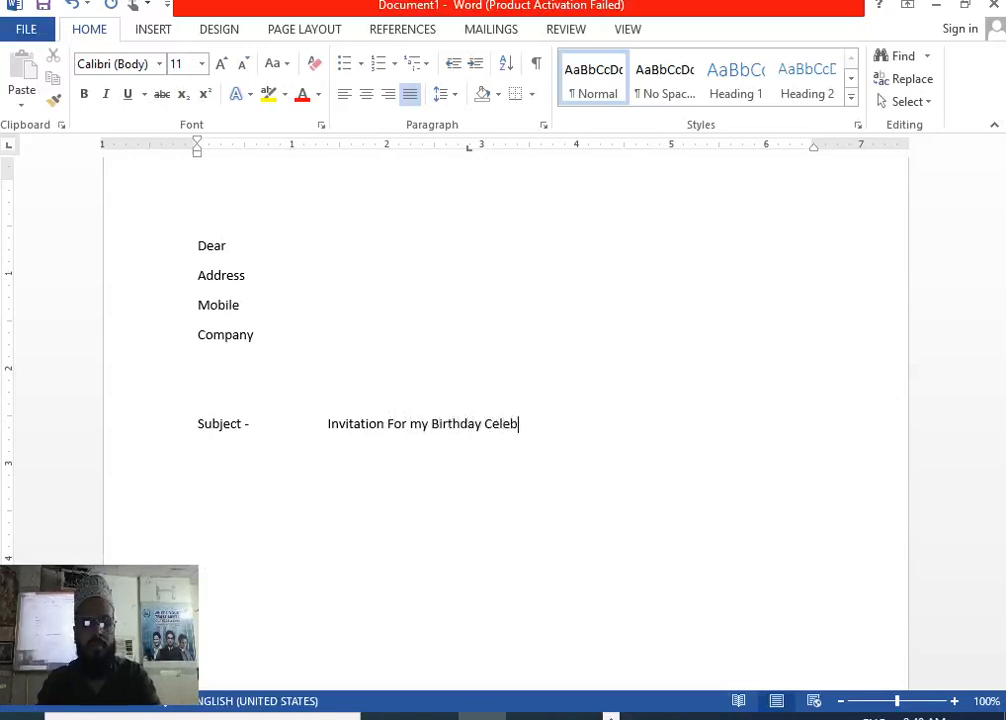
text(ration)
key(Return)
key(Return)
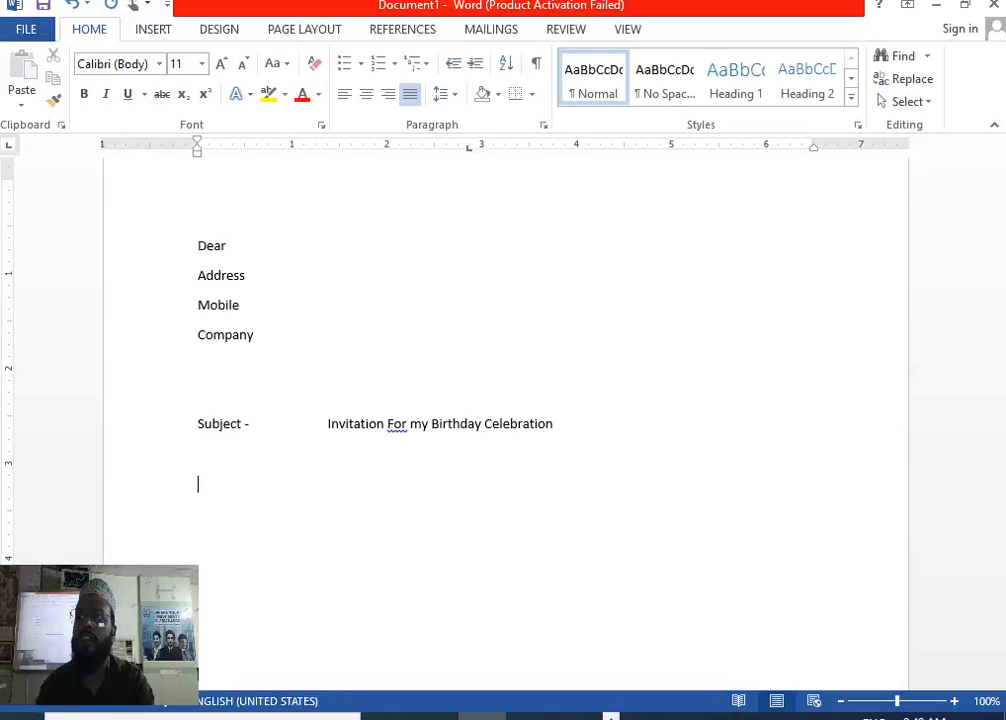
Insert sample body paragraphs with =rand() and start a new paragraph after them.
text(=)
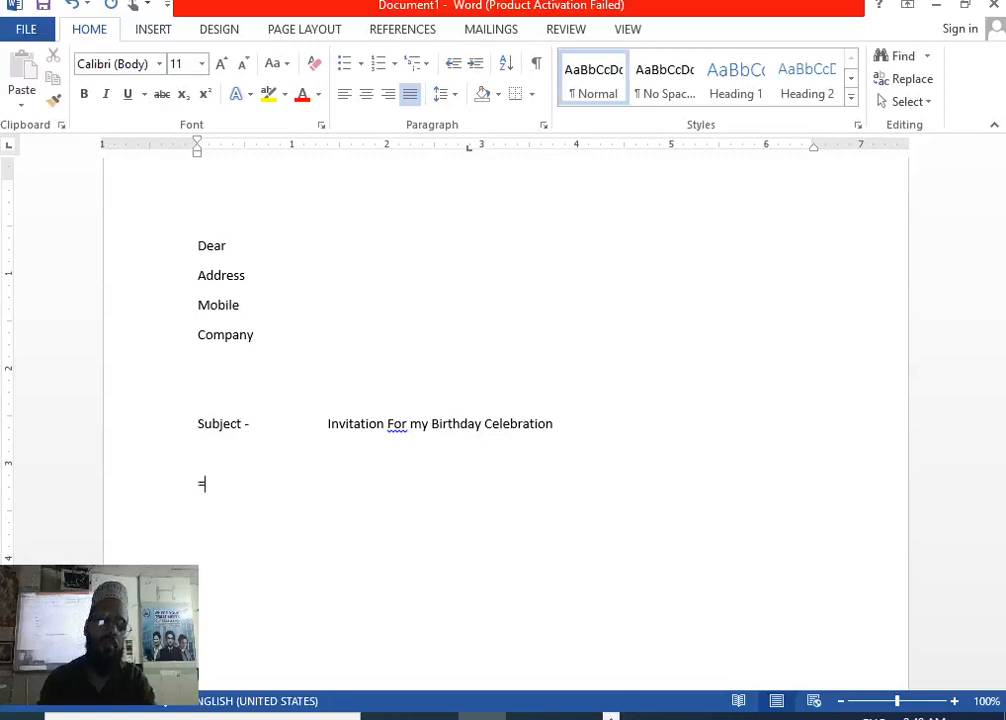
text(rand())
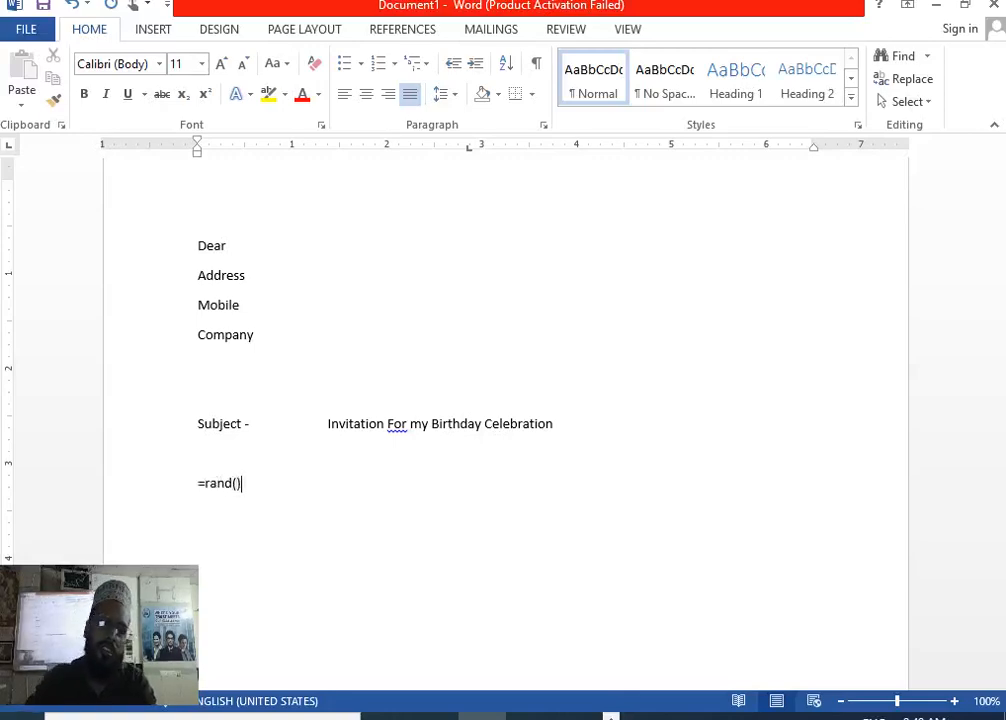
key(Return)
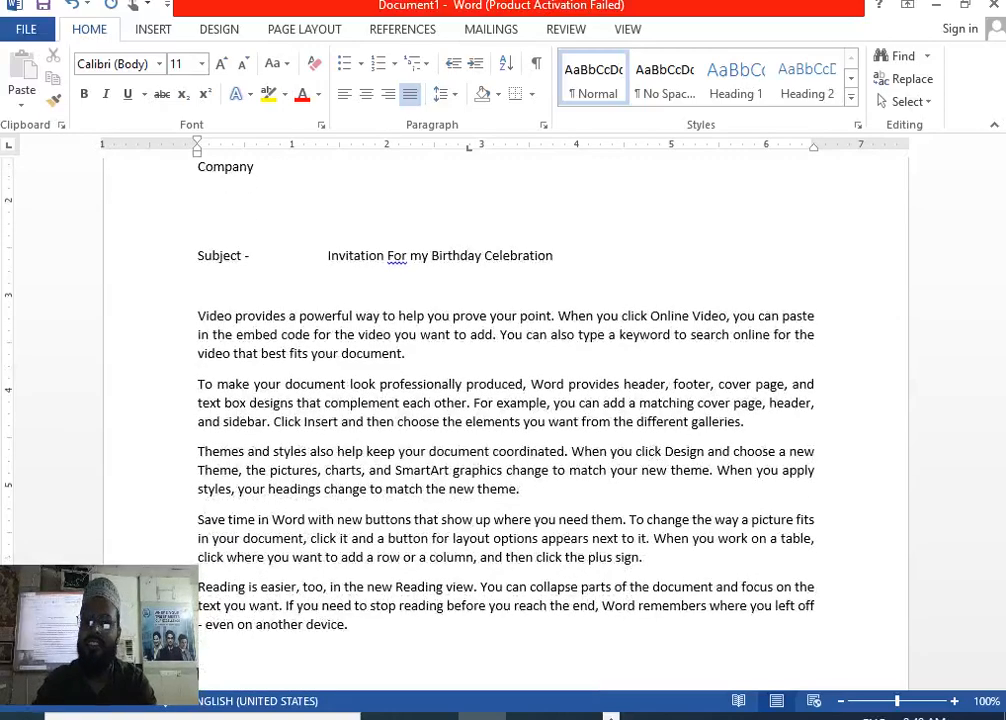
scroll(385, 490, down, 3)
scroll(385, 490, down, 3)
key(Return)
Add the closing Regards, the sender's name, The Institute of Computer Accountants, and the sender's town.
text(Regar)
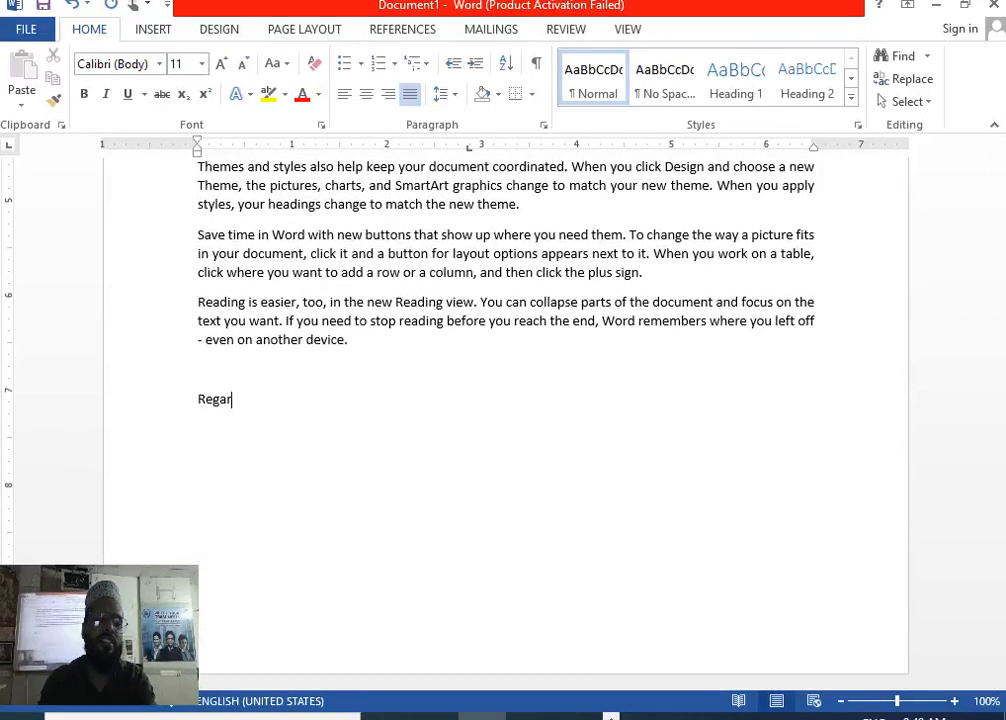
text(rd)
key(BackSpace)
text(d)
key(BackSpace)
key(BackSpace)
text(ds)
key(Return)
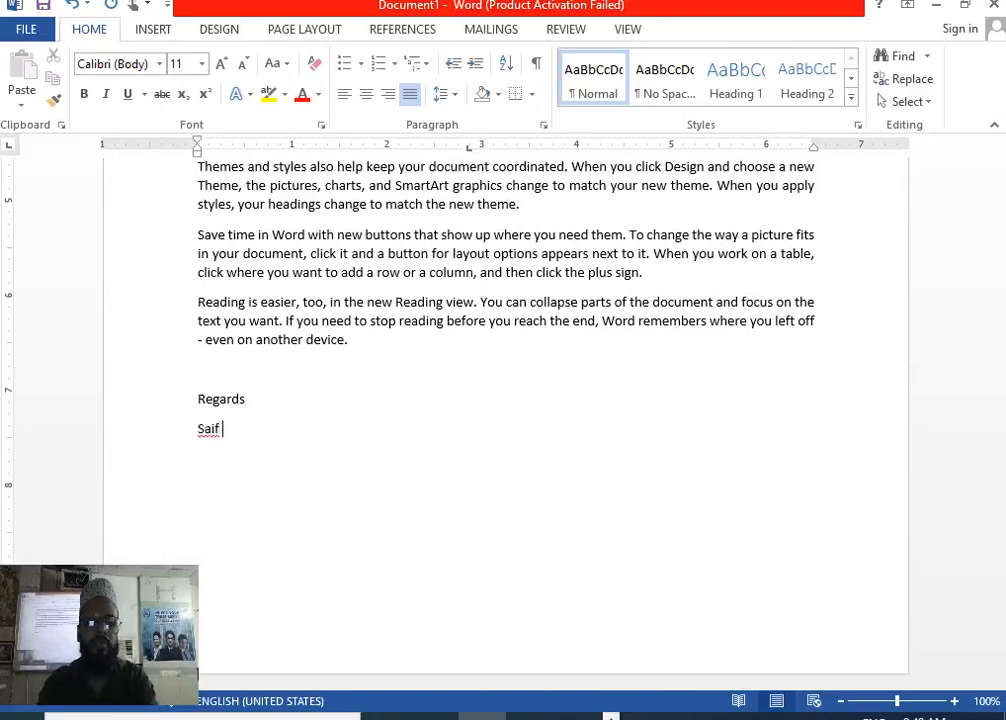
key(Return)
text(ICA)
key(Return)
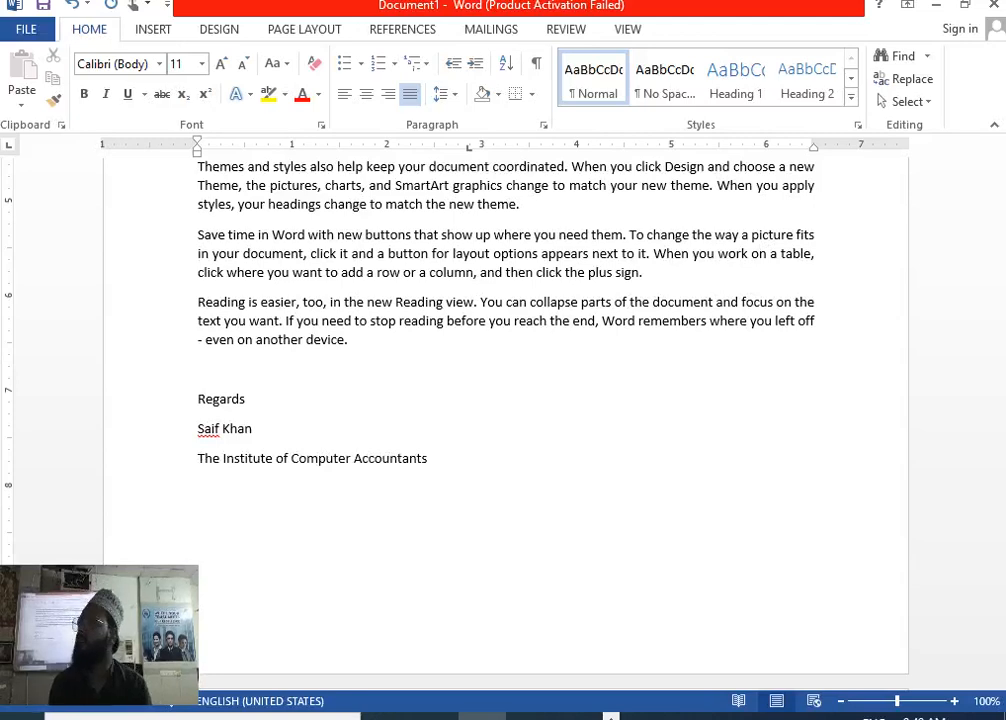
text(Bux)
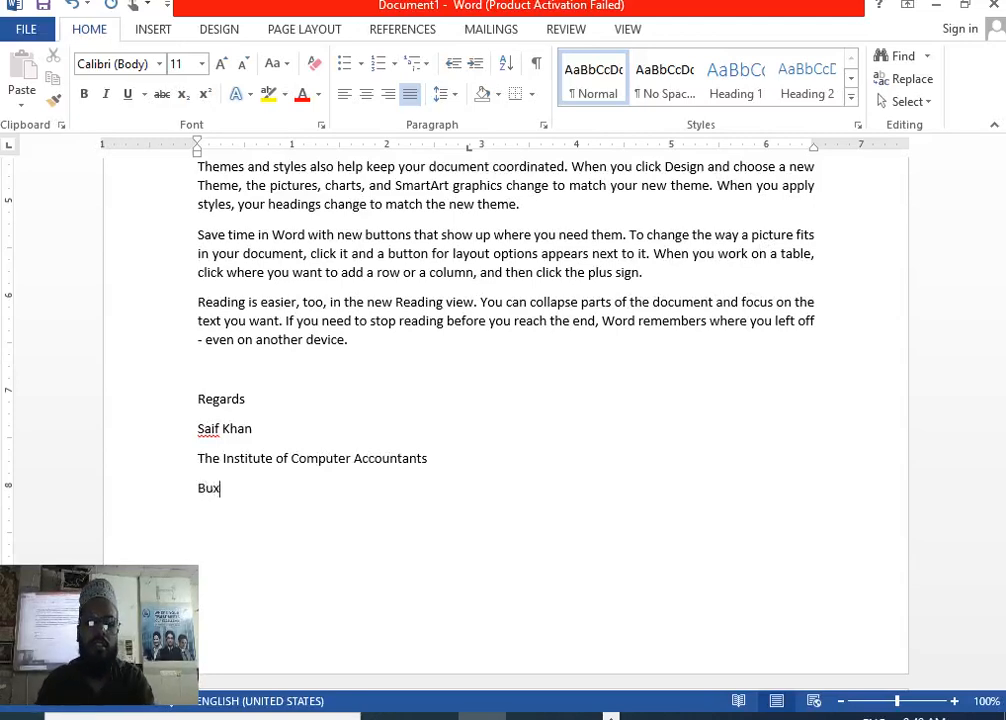
text(ipur Gorakhpur)
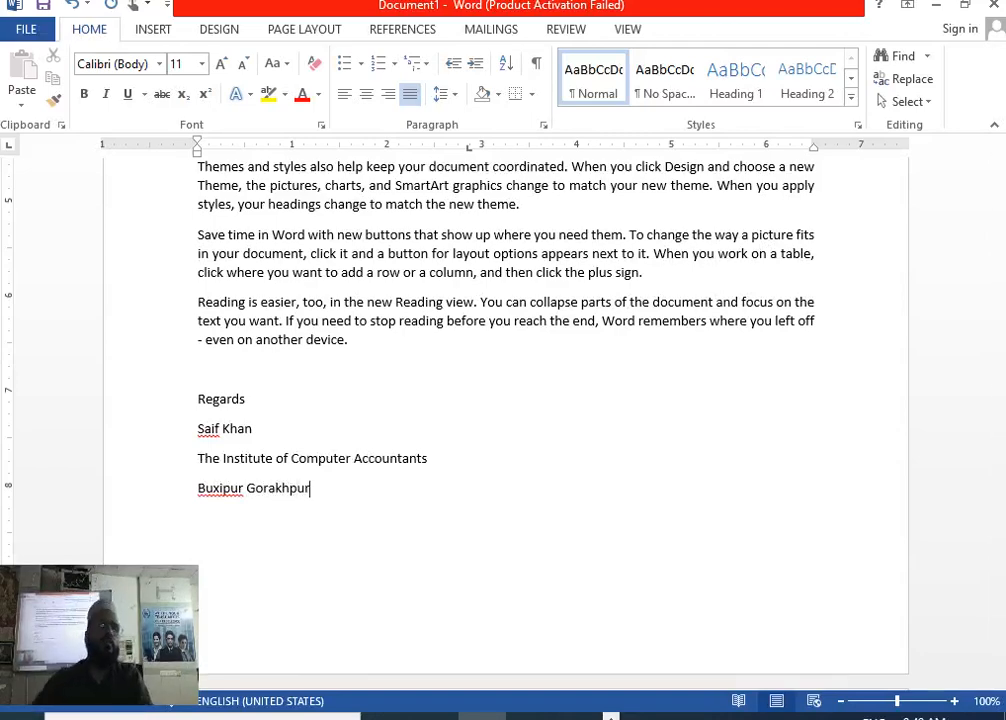
Make the subject text 'Invitation For my Birthday Celebration' bold and underlined.
scroll(575, 480, up, 2)
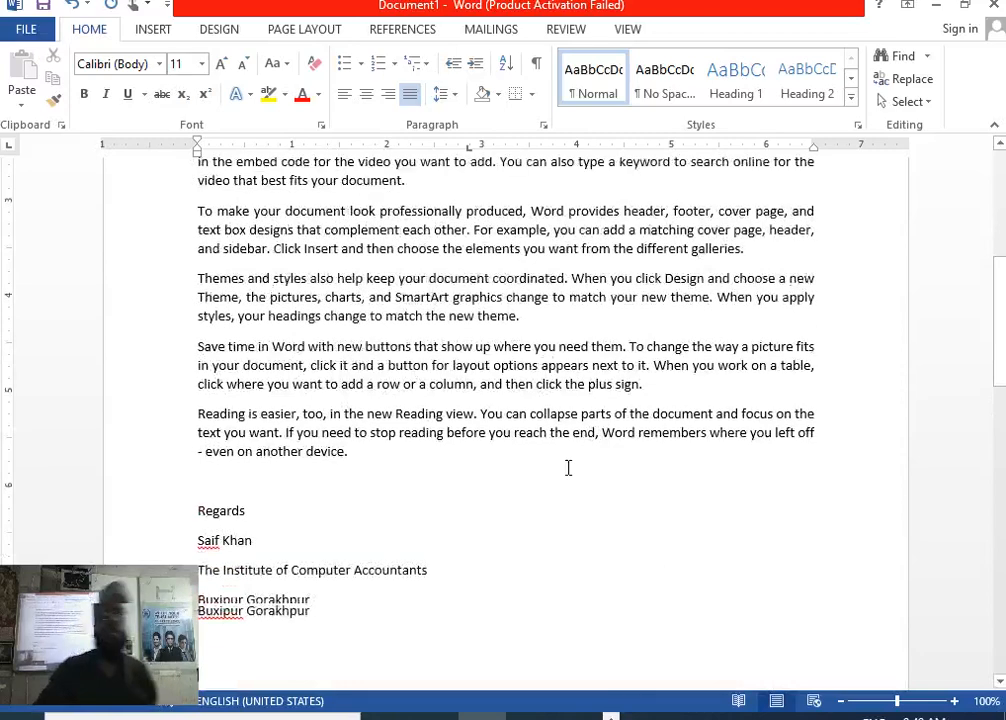
scroll(568, 469, up, 2)
scroll(400, 400, up, 3)
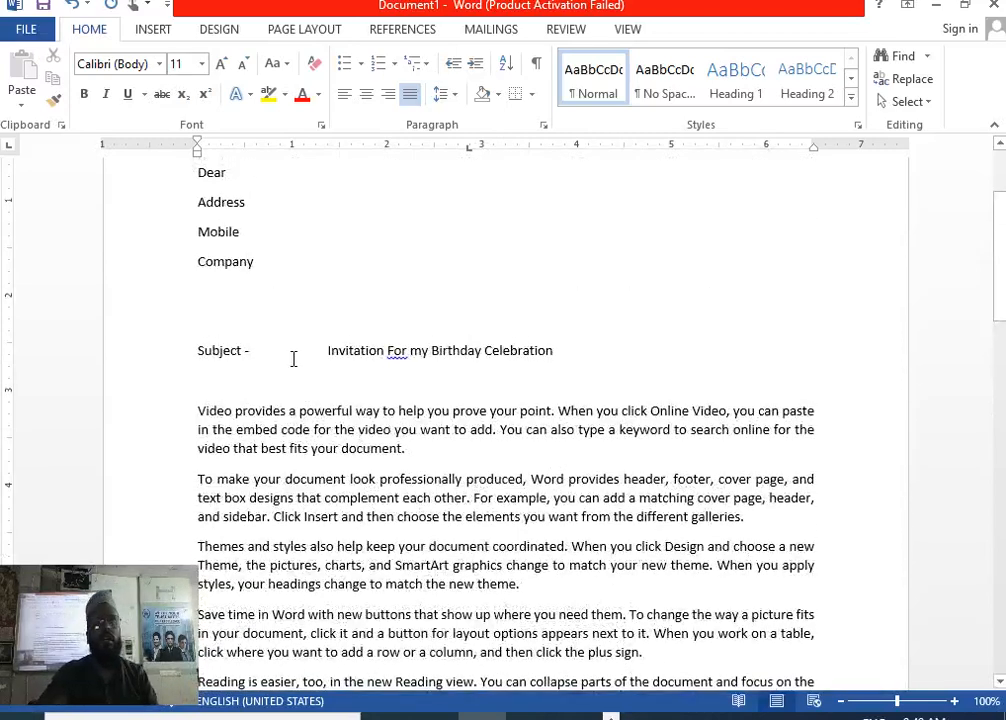
drag(309, 345, 332, 352)
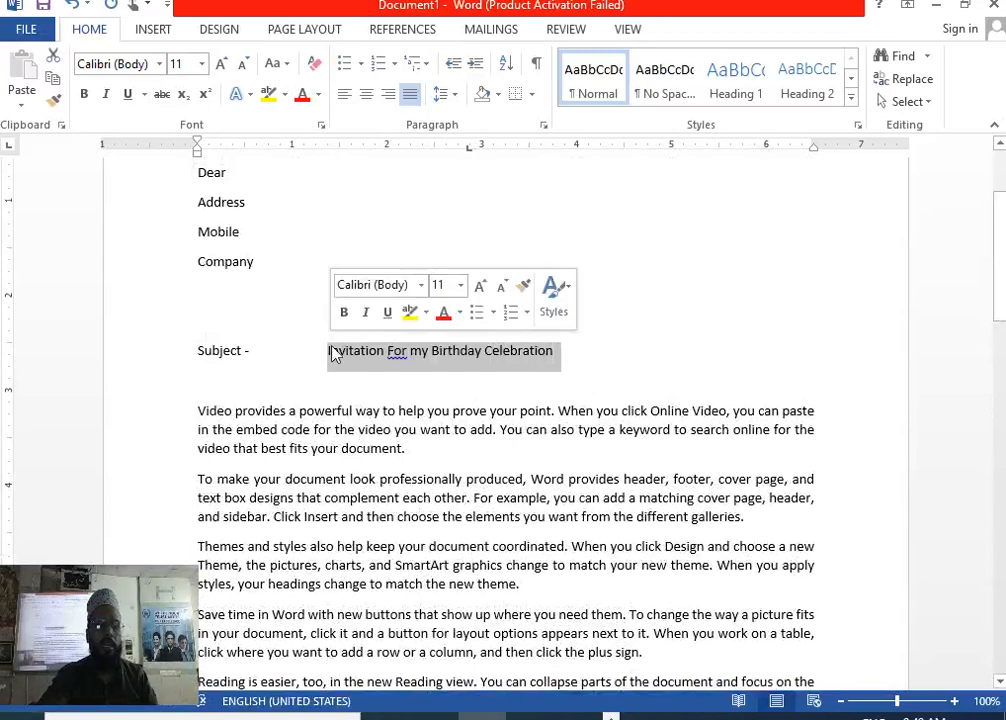
key(ctrl+b)
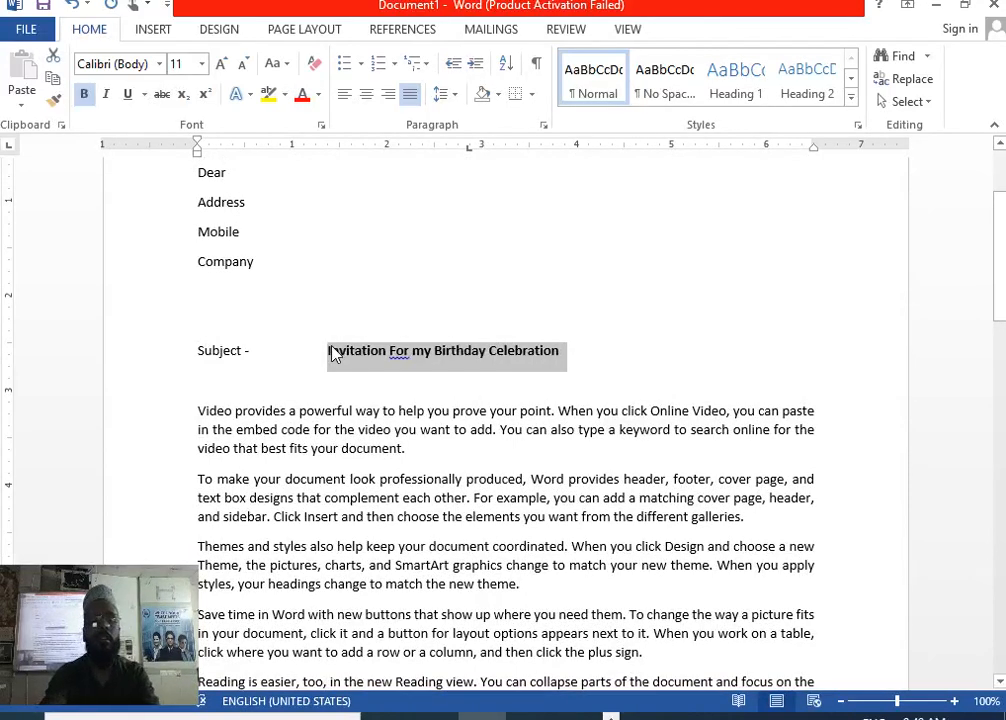
key(ctrl+u)
click(291, 348)
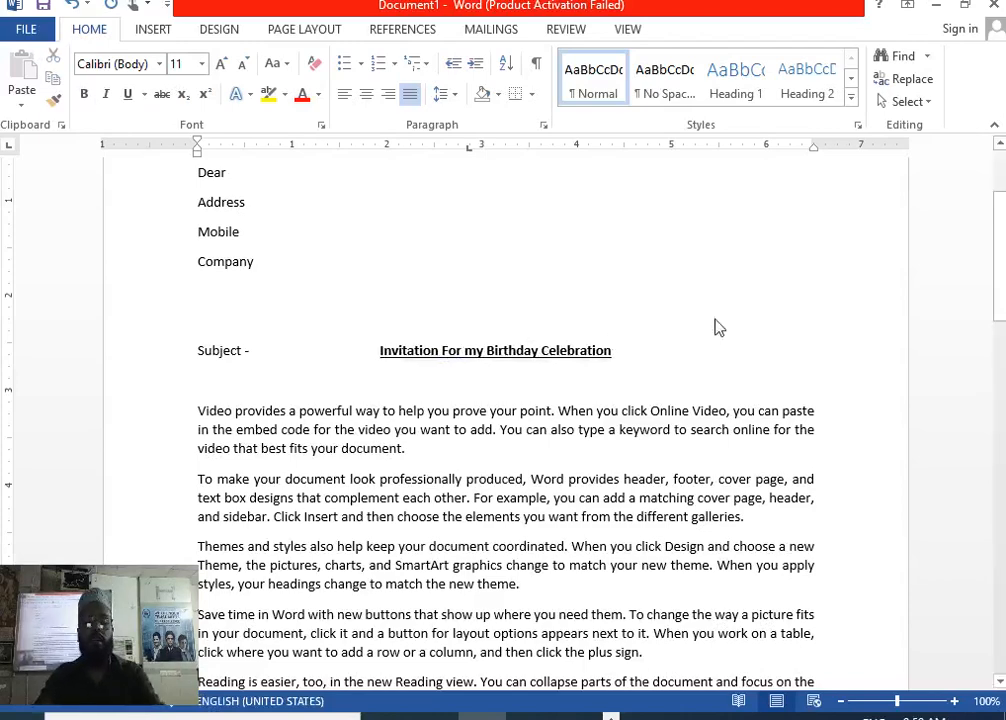
key(ctrl+a)
click(779, 252)
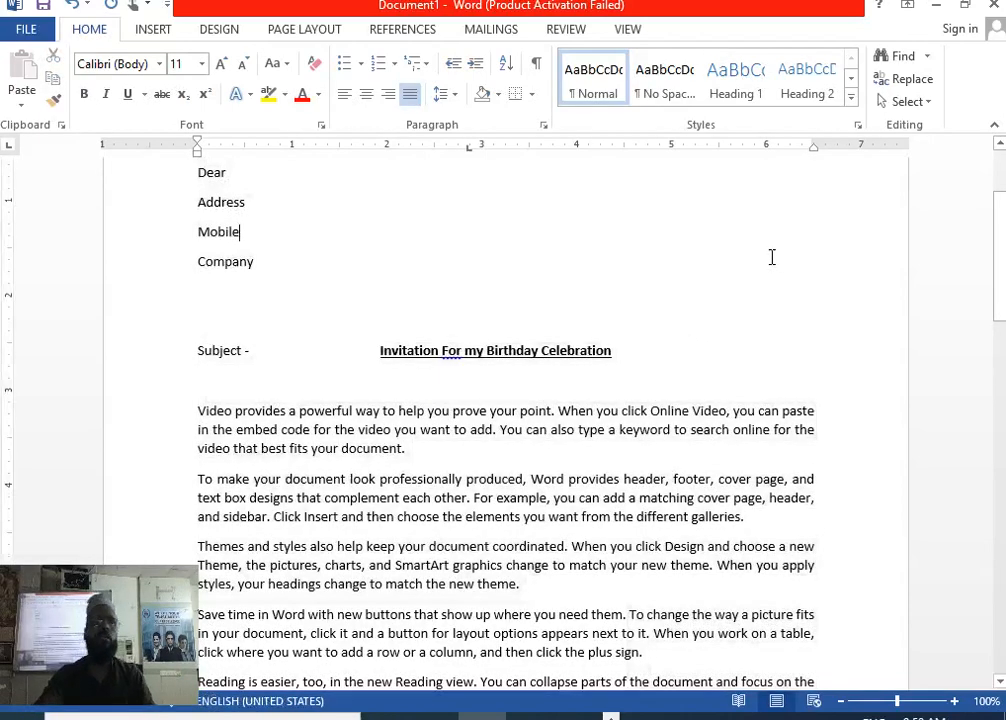
scroll(779, 254, up, 2)
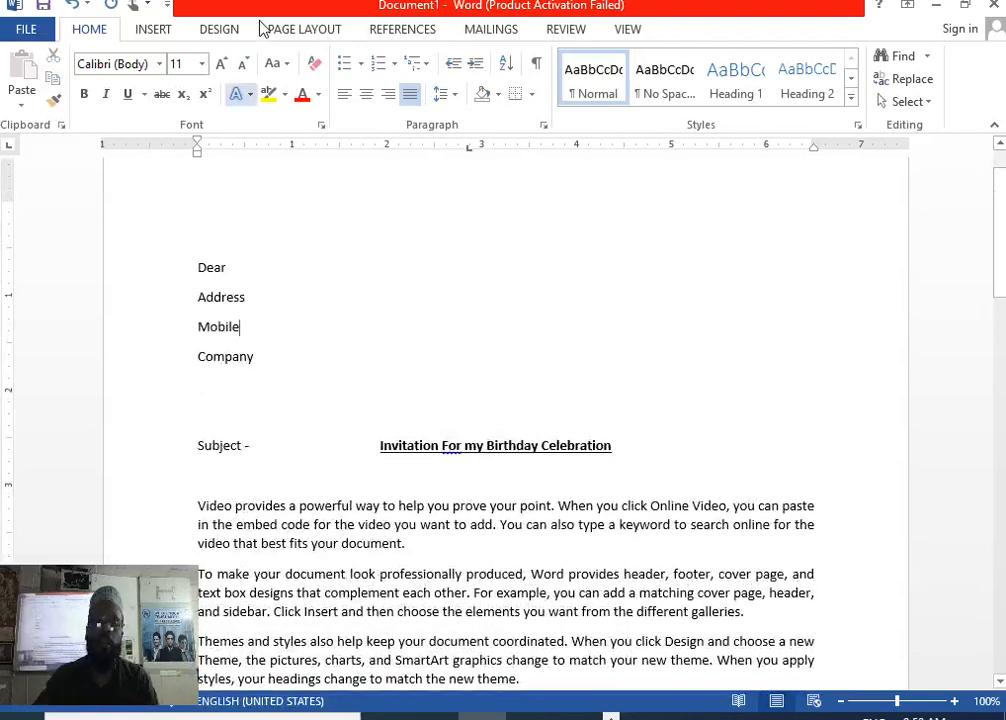
Show the Start Mail Merge document types on the Mailings tab.
click(480, 29)
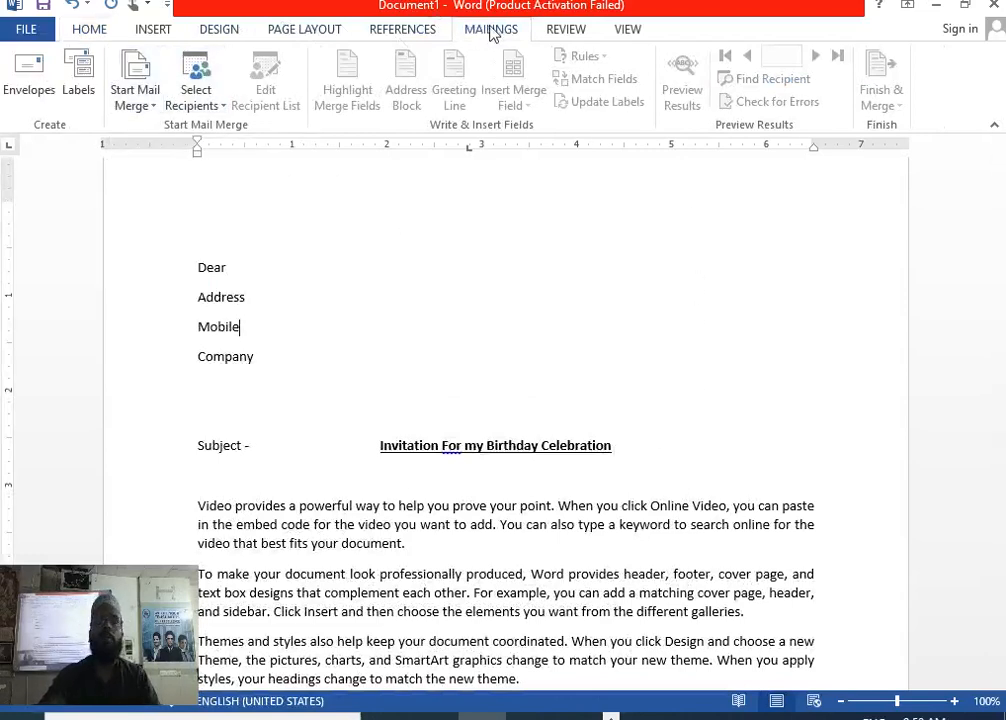
click(150, 110)
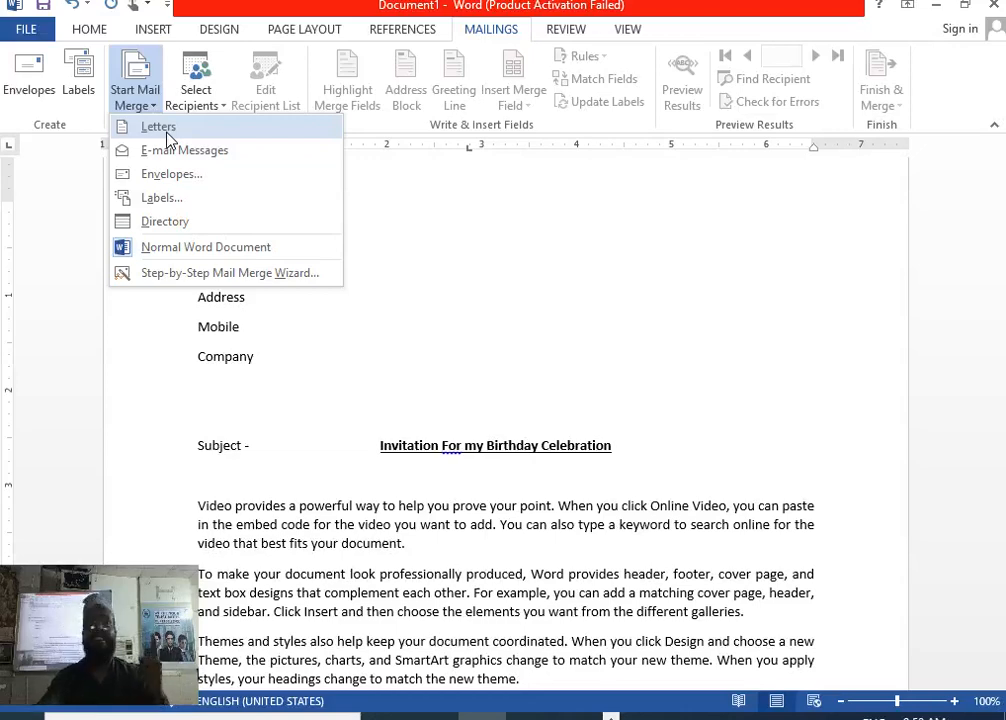
Set the merge type to Letters and bring up the Select Recipients choices.
click(168, 137)
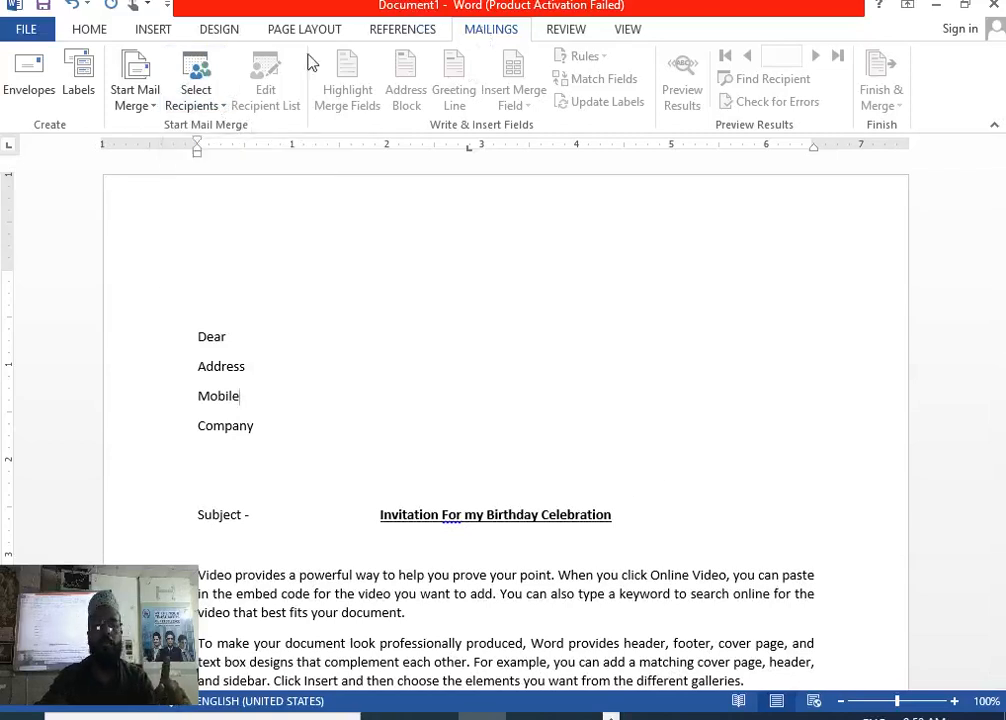
click(135, 98)
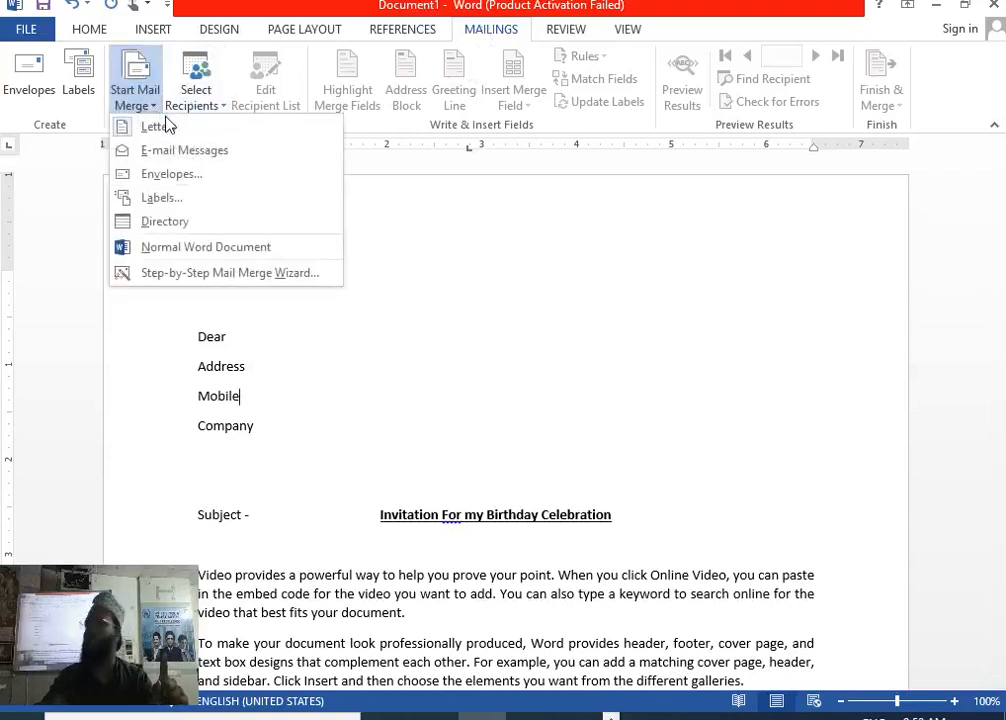
click(595, 258)
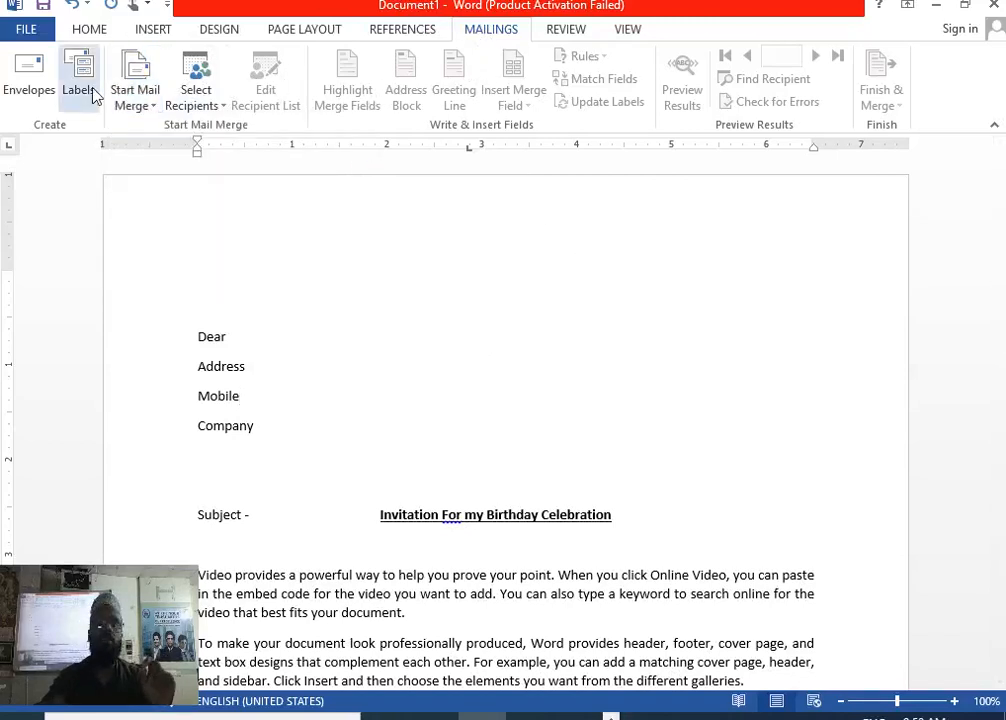
click(196, 92)
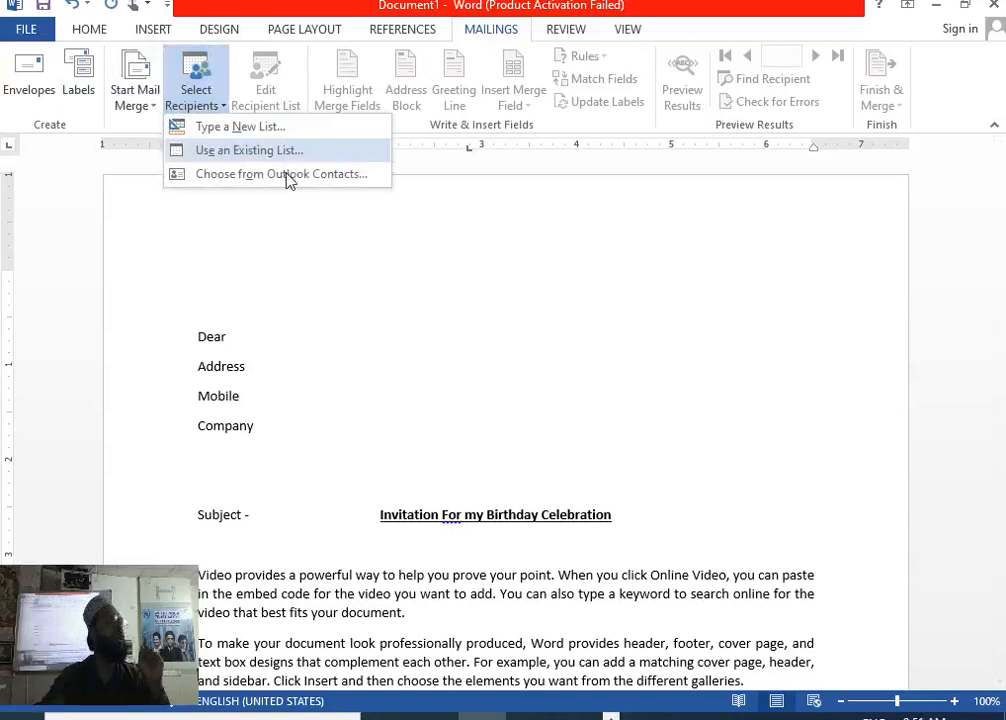
Choose Type a New List to begin a new recipient list.
click(215, 128)
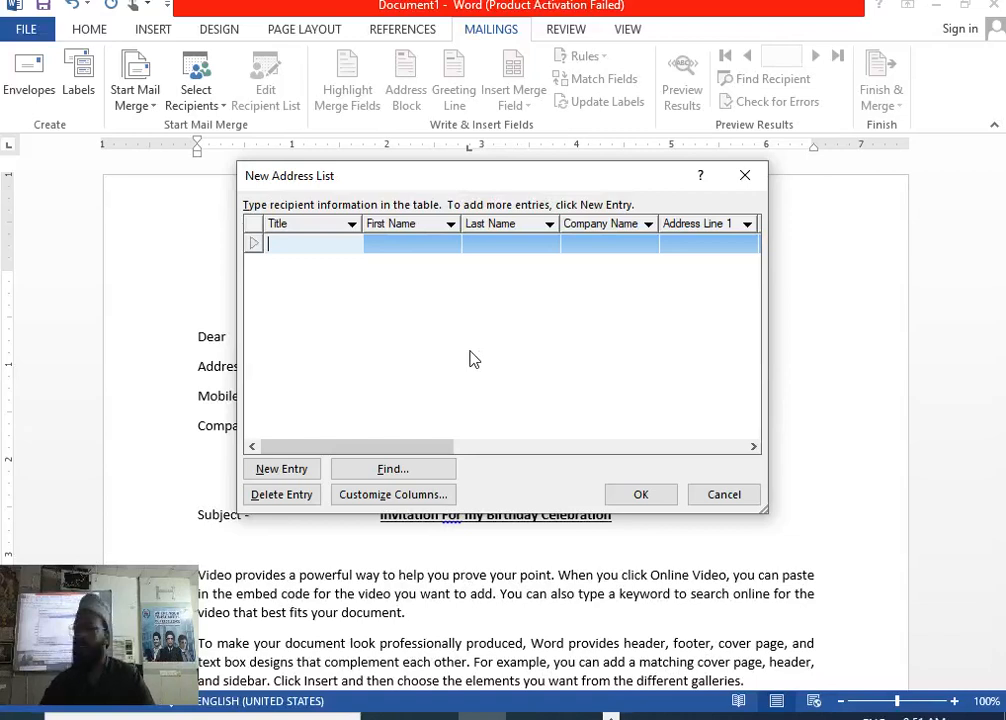
Enter the first recipient's title MR, first and last name, and company tata.
text(MR)
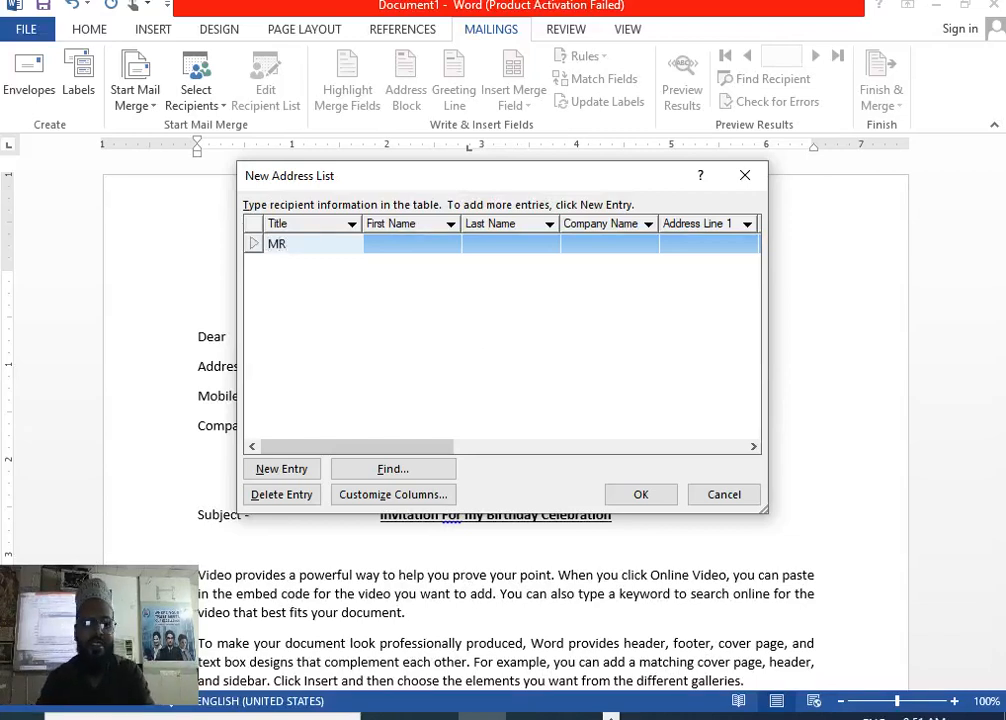
key(Tab)
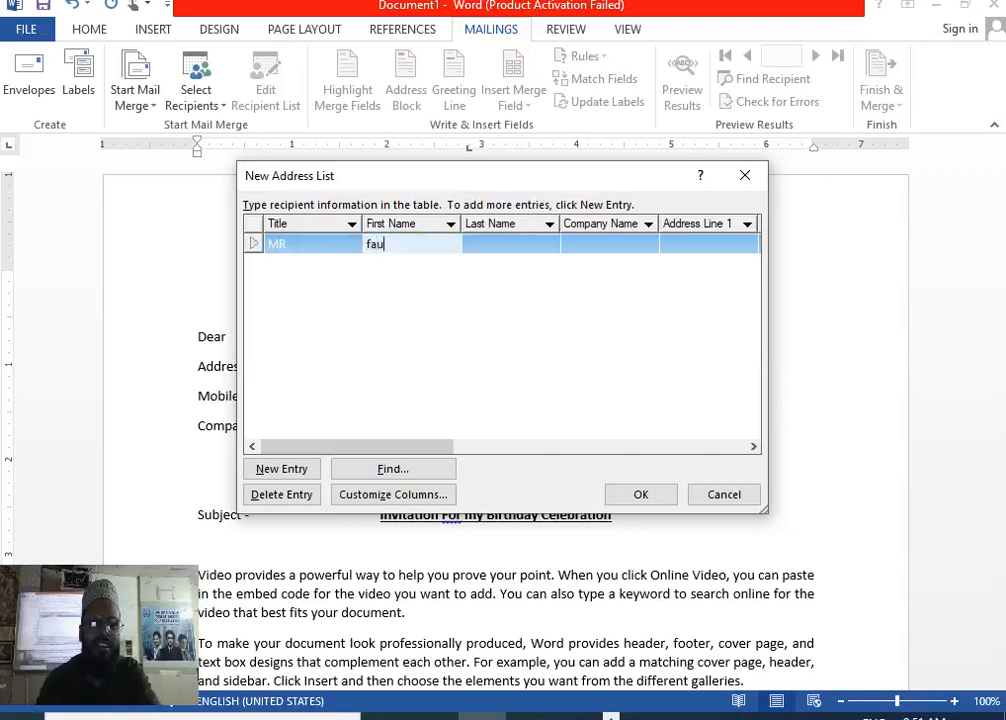
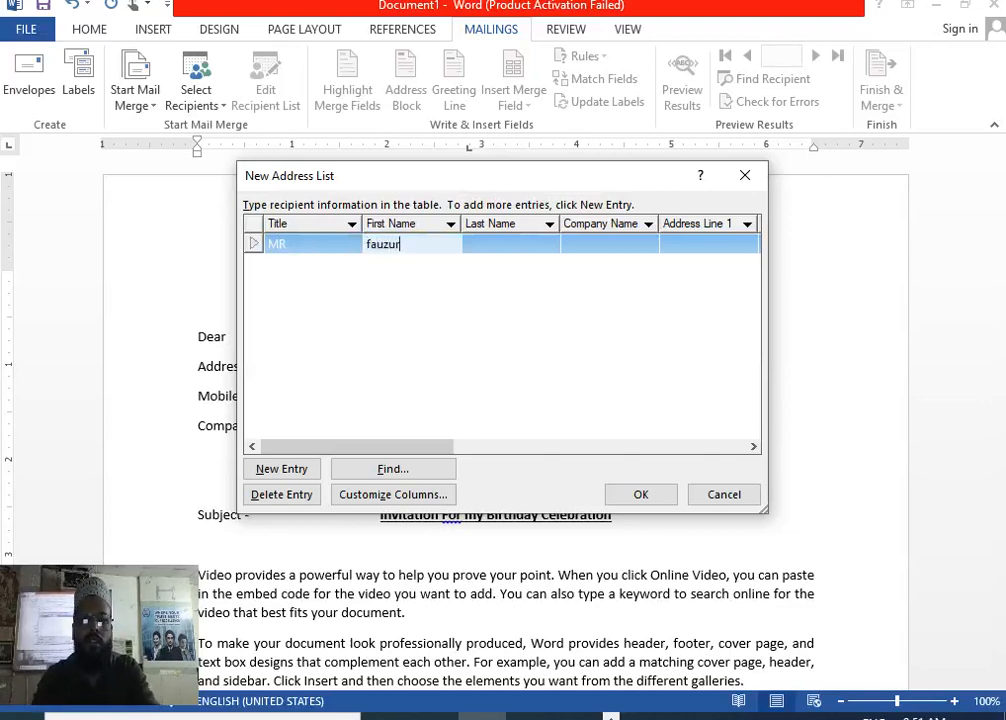
key(Tab)
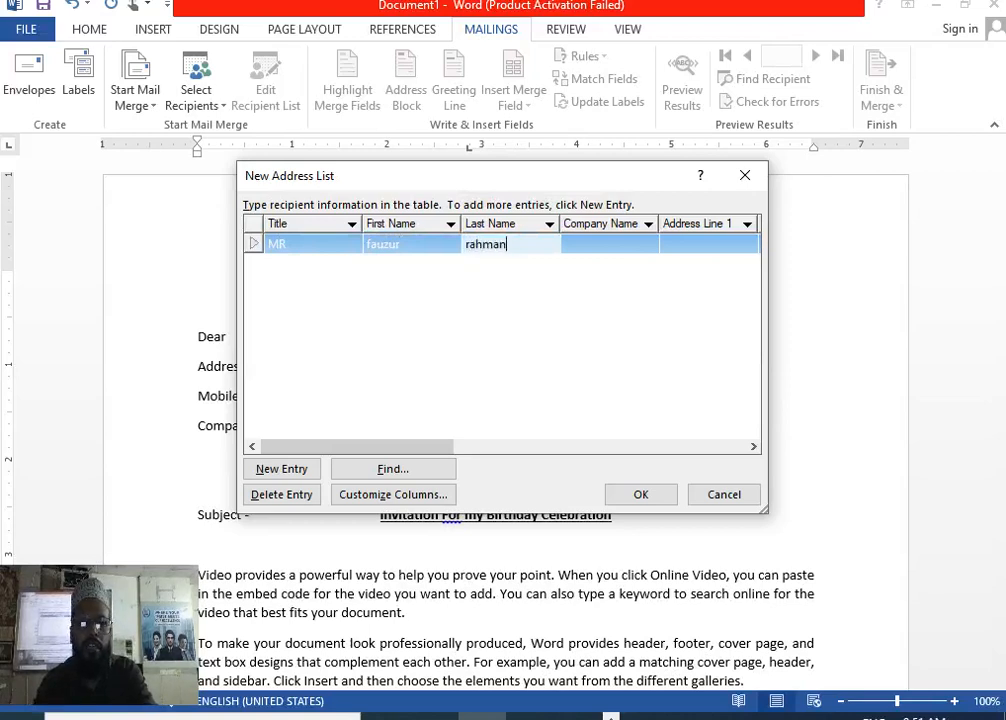
key(Tab)
text(tata)
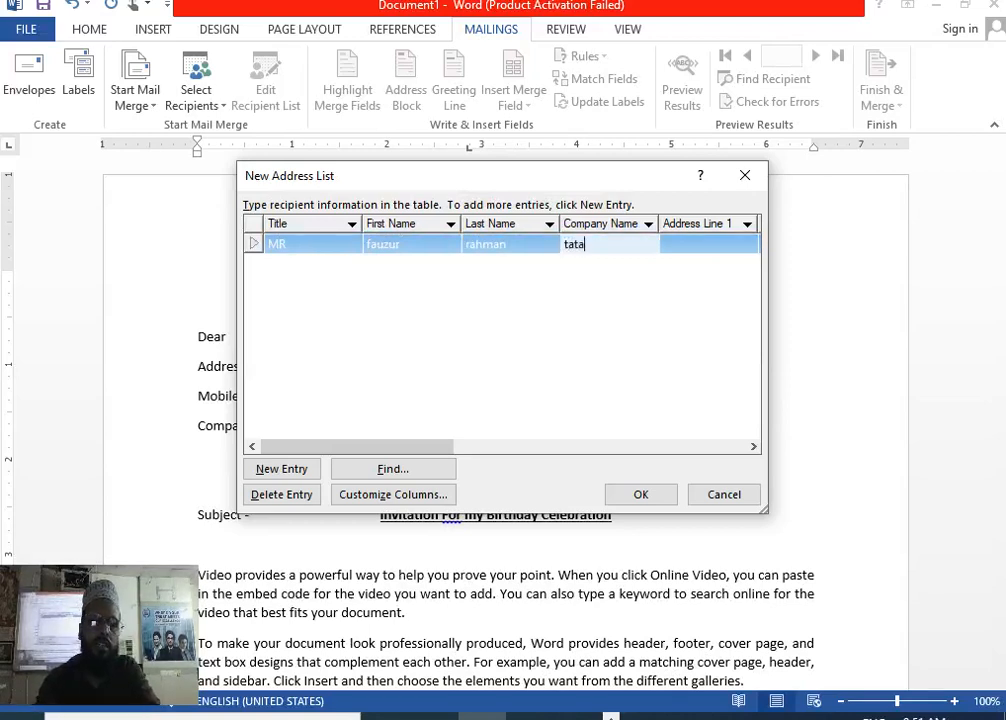
key(Tab)
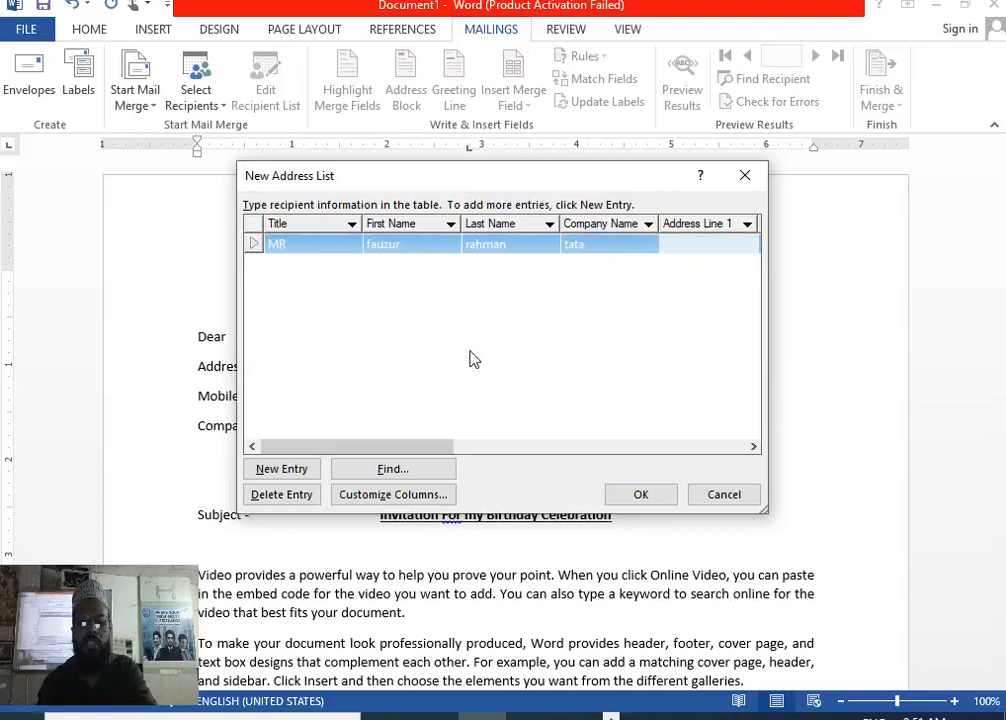
Fill in the recipient's address line and home phone, then start a new row.
text(mumbai)
key(Tab)
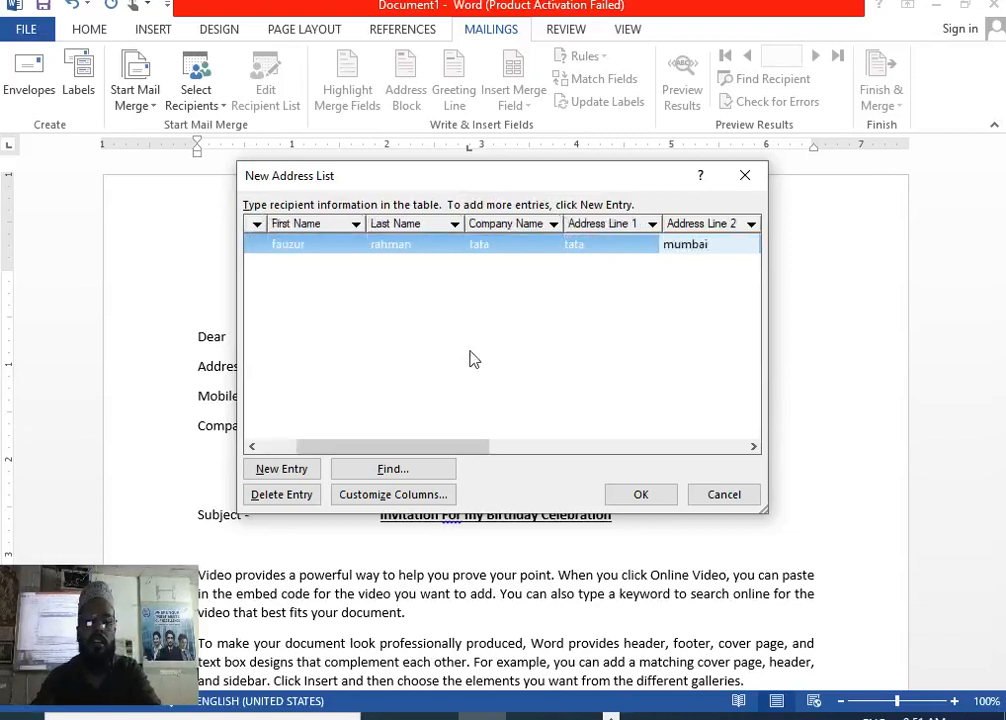
key(Tab)
key(Tab)
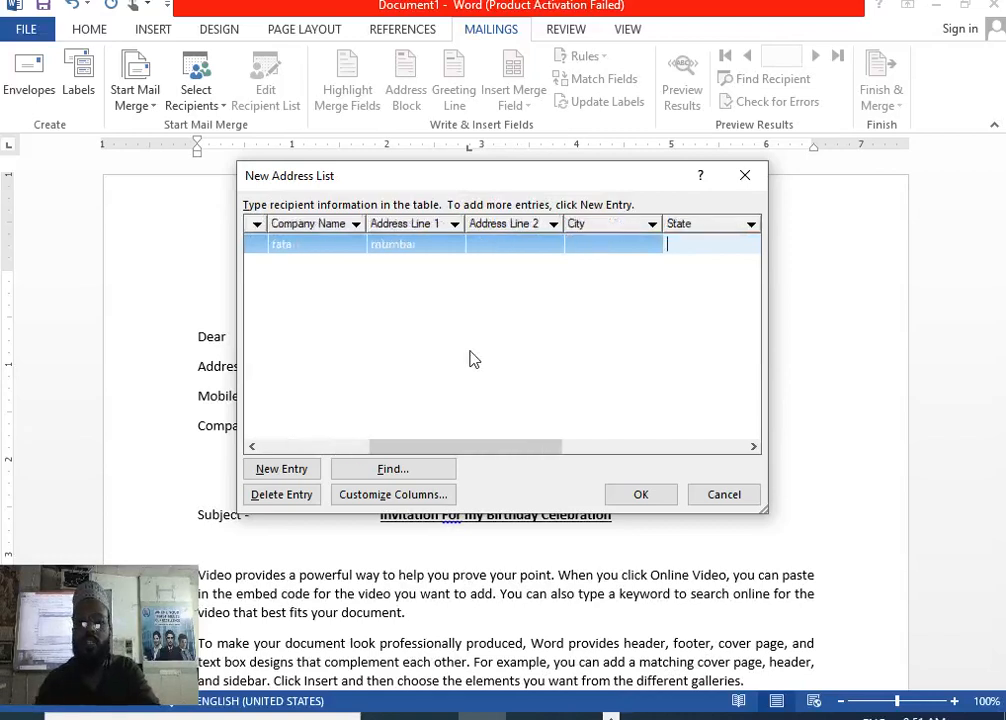
key(Tab)
key(Tab)
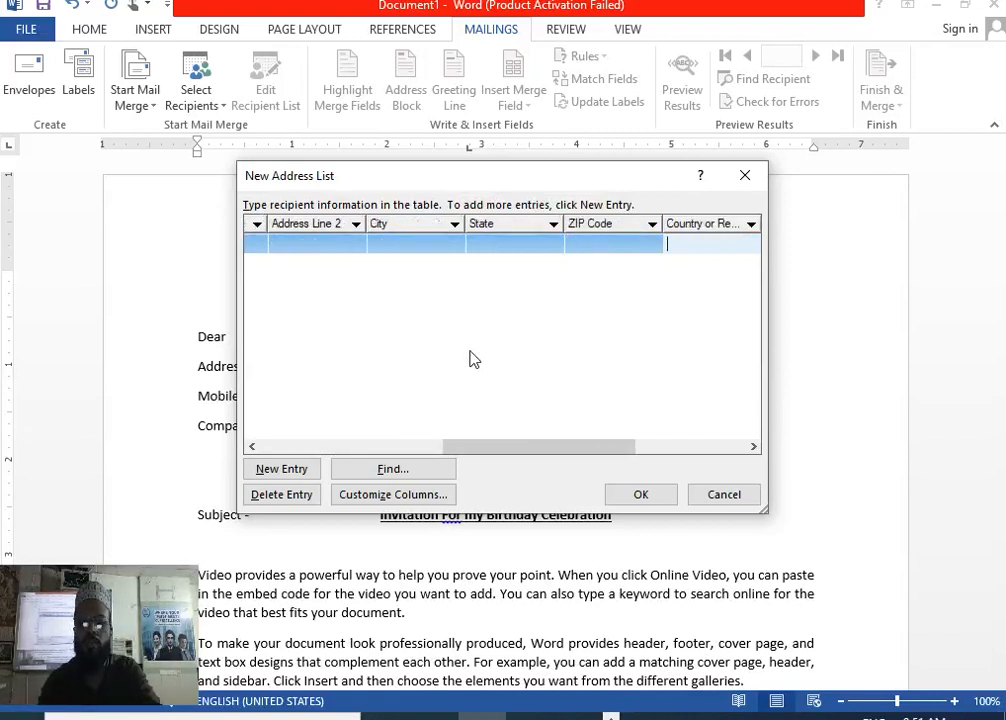
key(Tab)
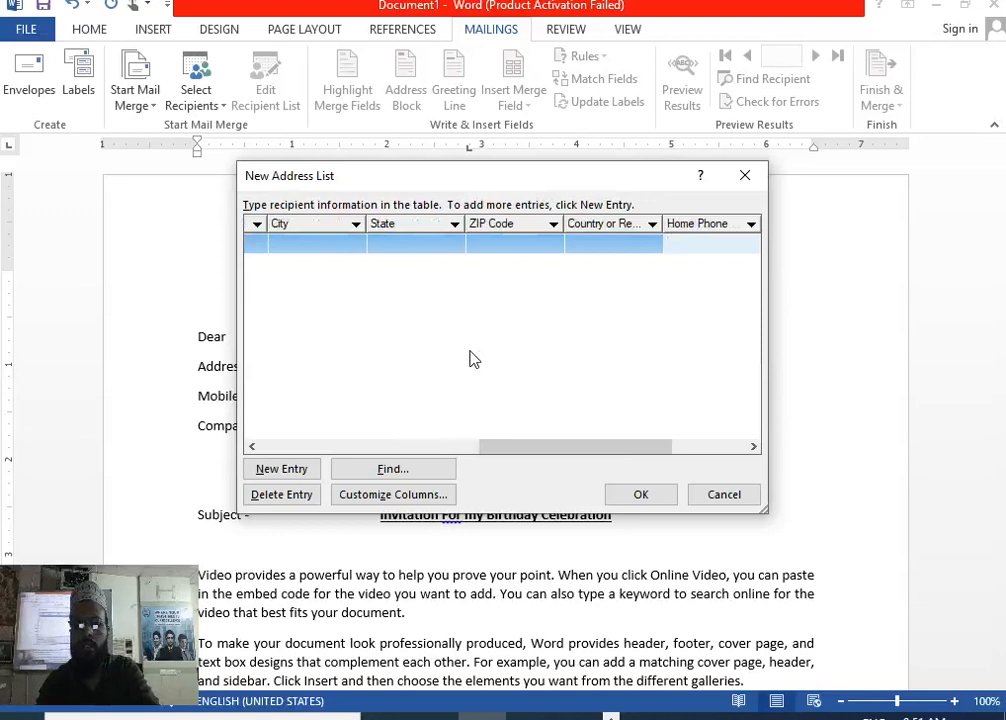
text(987)
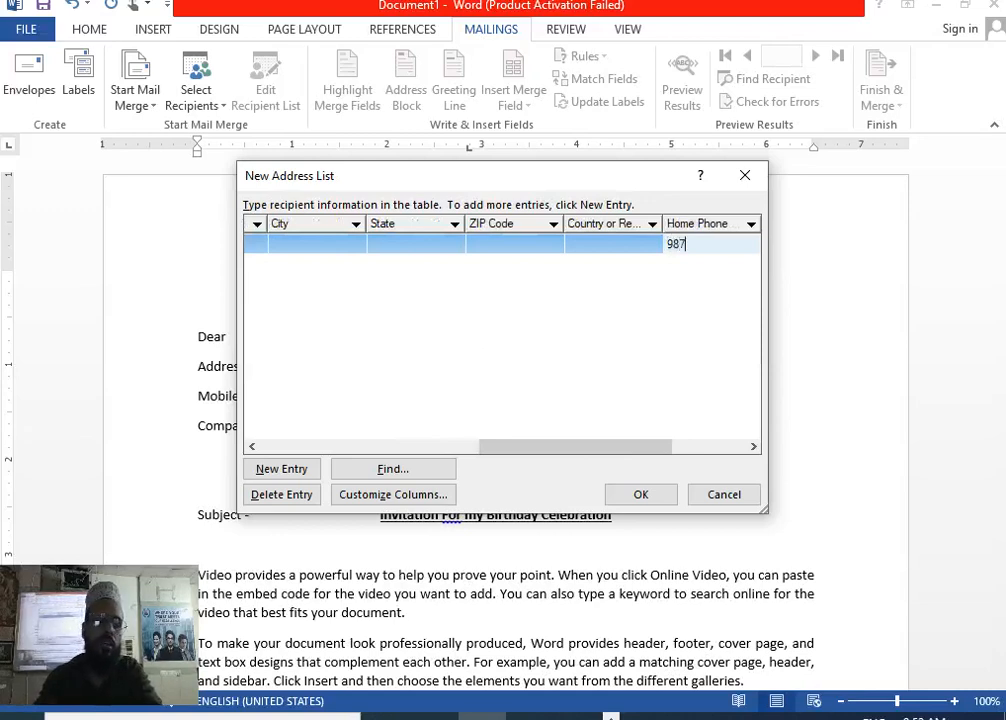
text(6543212)
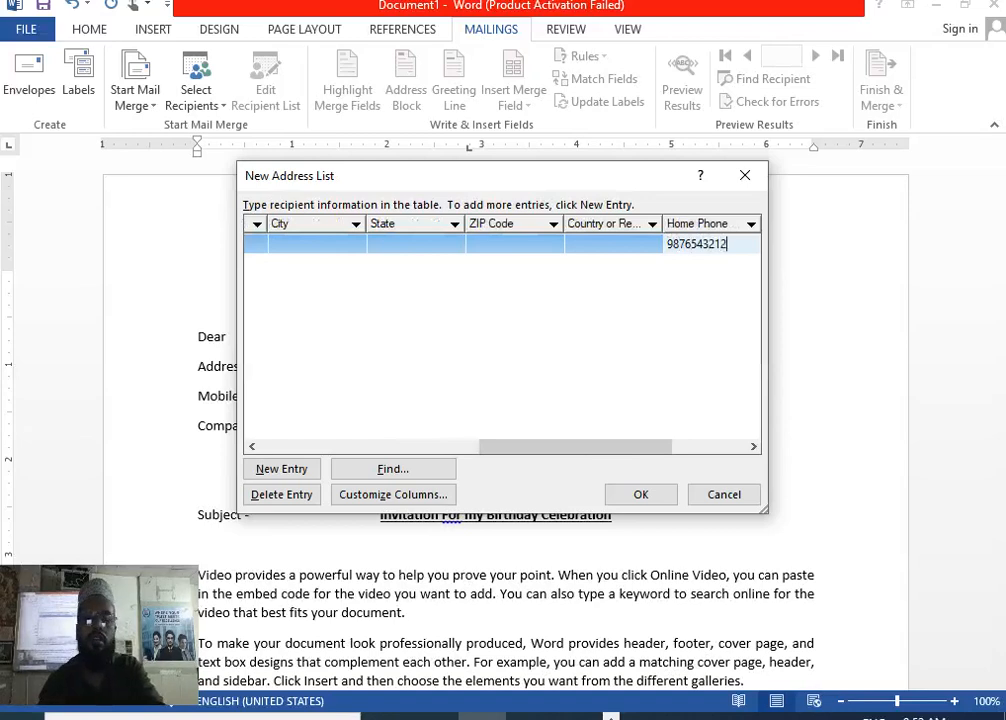
key(Tab)
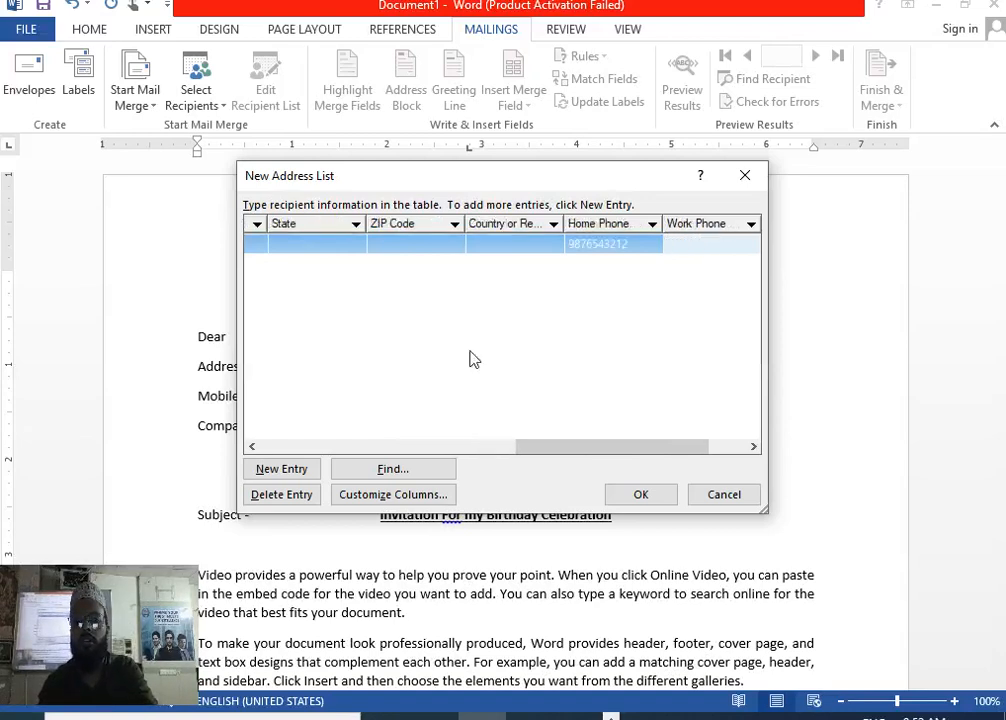
key(Tab)
key(Tab)
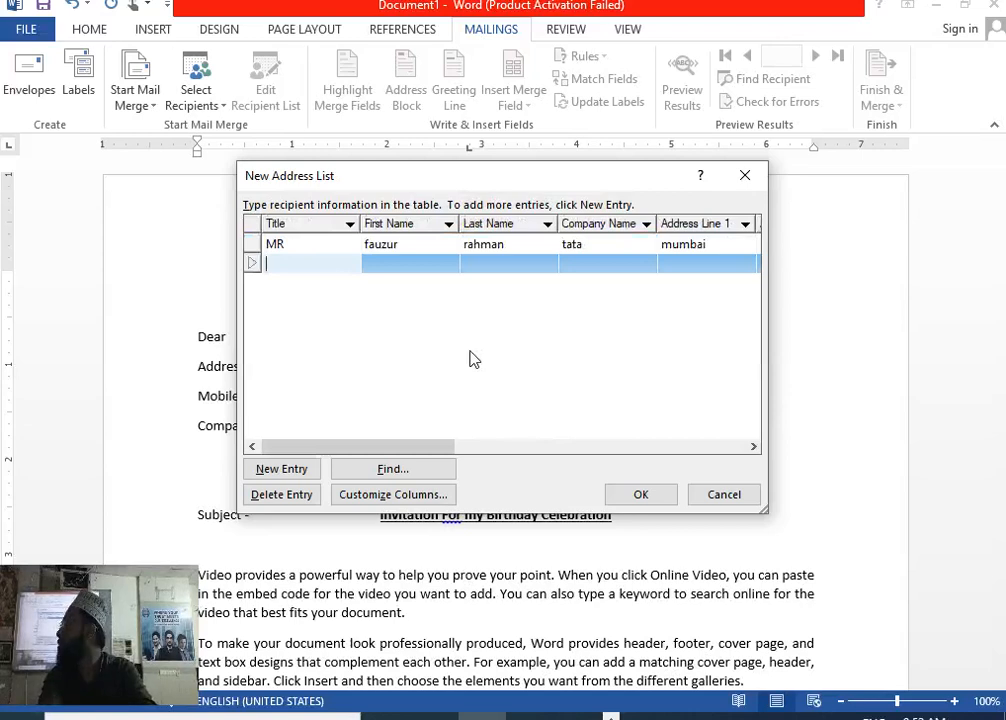
Enter the second recipient: title Mr, first and last name, company jio, city address and home phone.
text(mr)
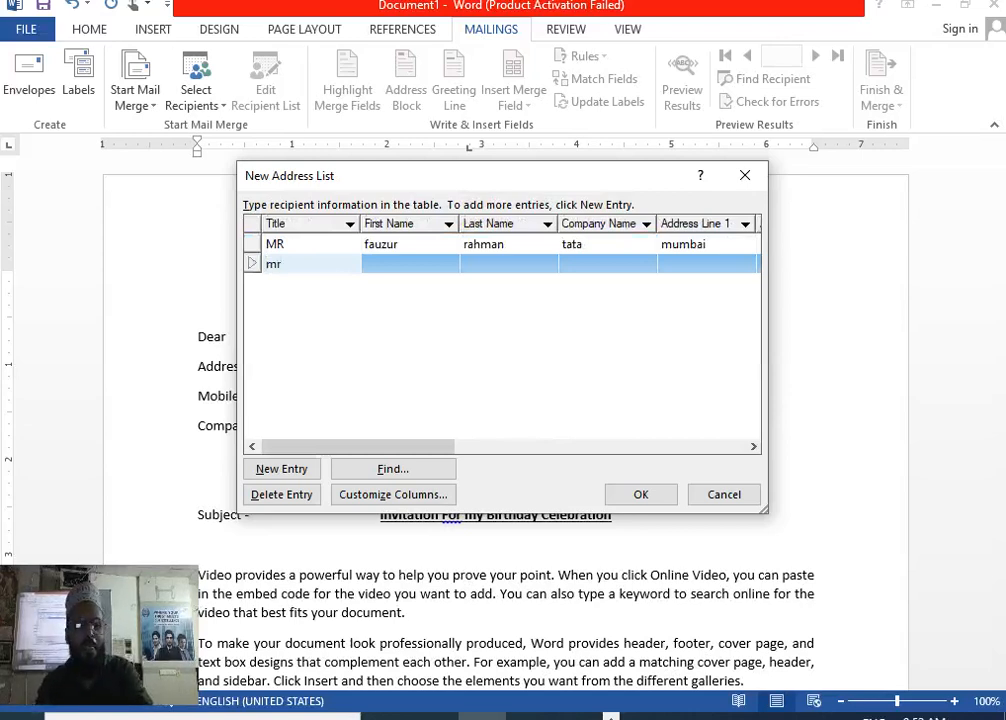
key(Tab)
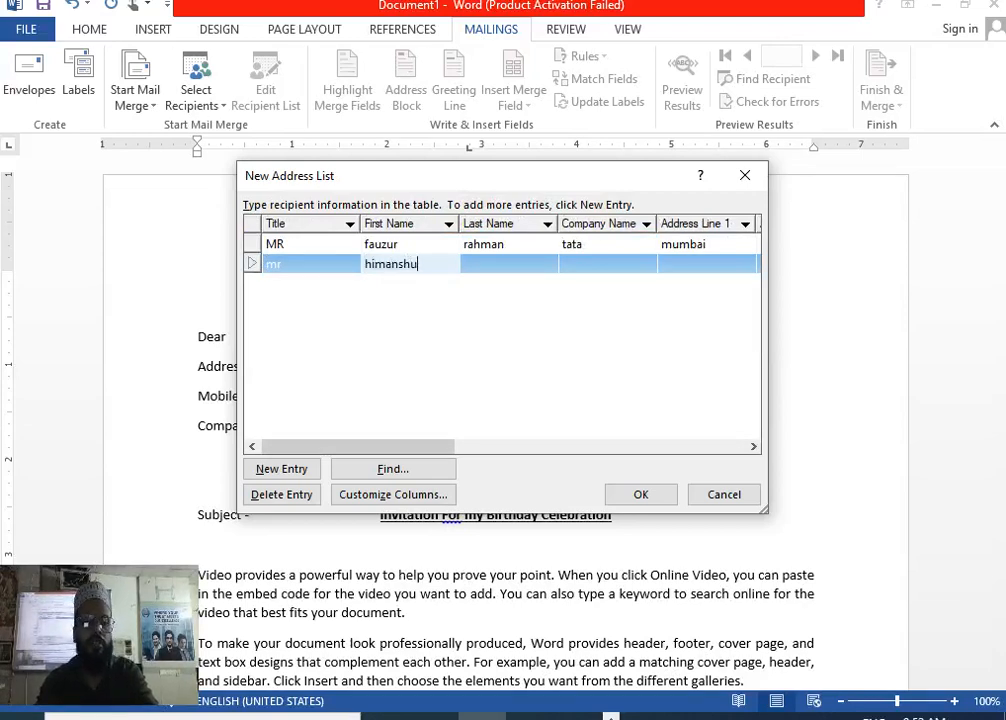
key(Tab)
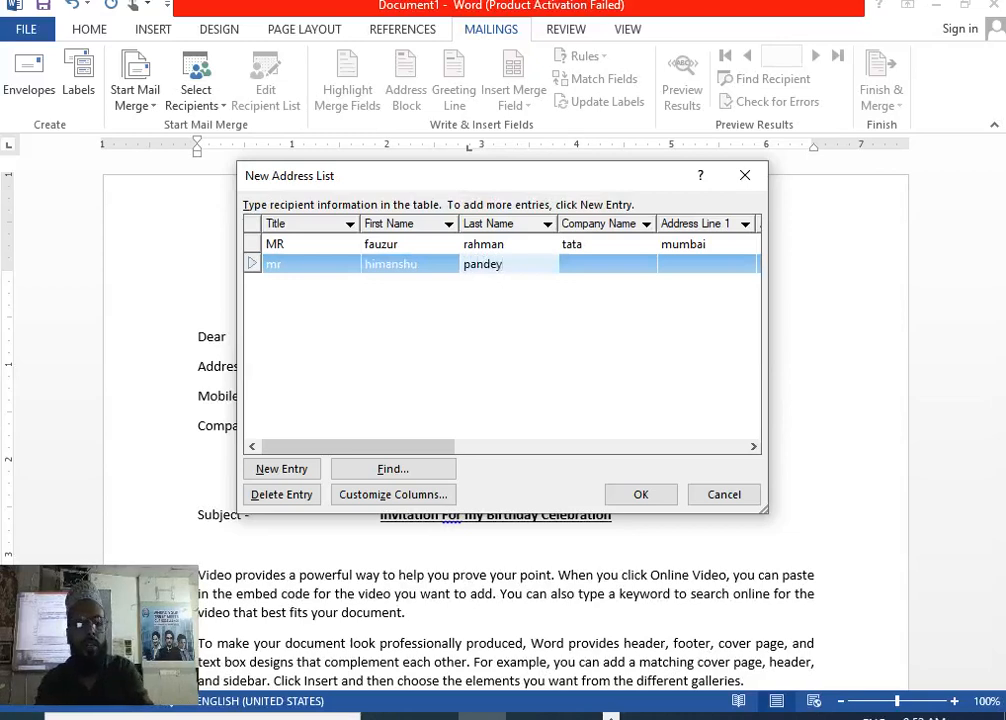
key(Tab)
text(jio)
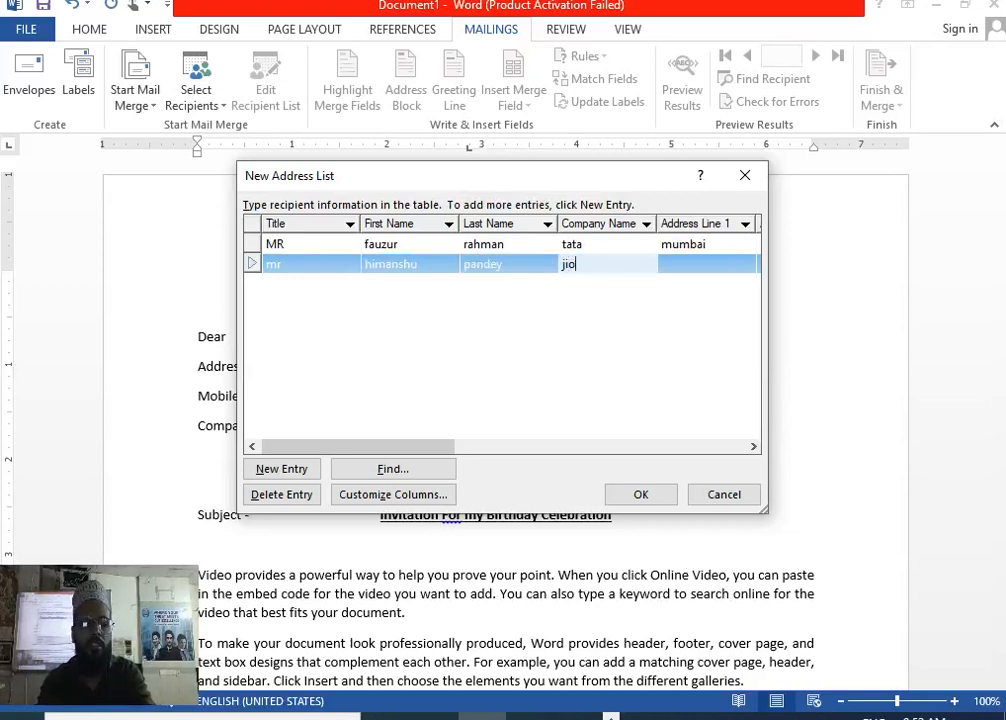
key(Tab)
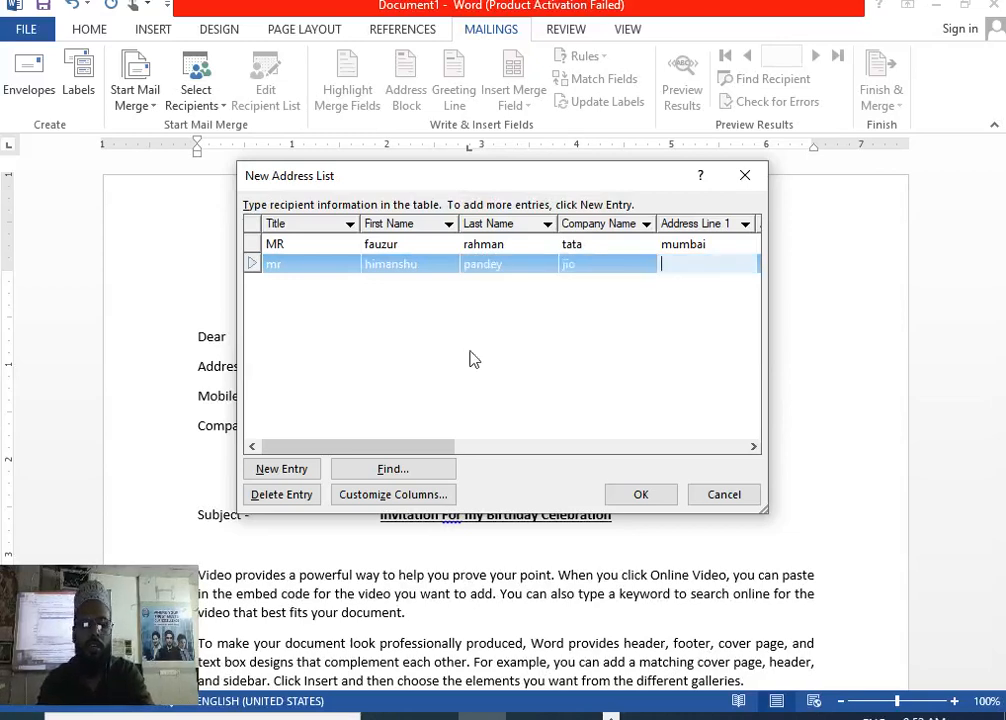
text(pune)
key(Tab)
key(Tab)
key(Tab)
key(Tab)
key(Tab)
key(Tab)
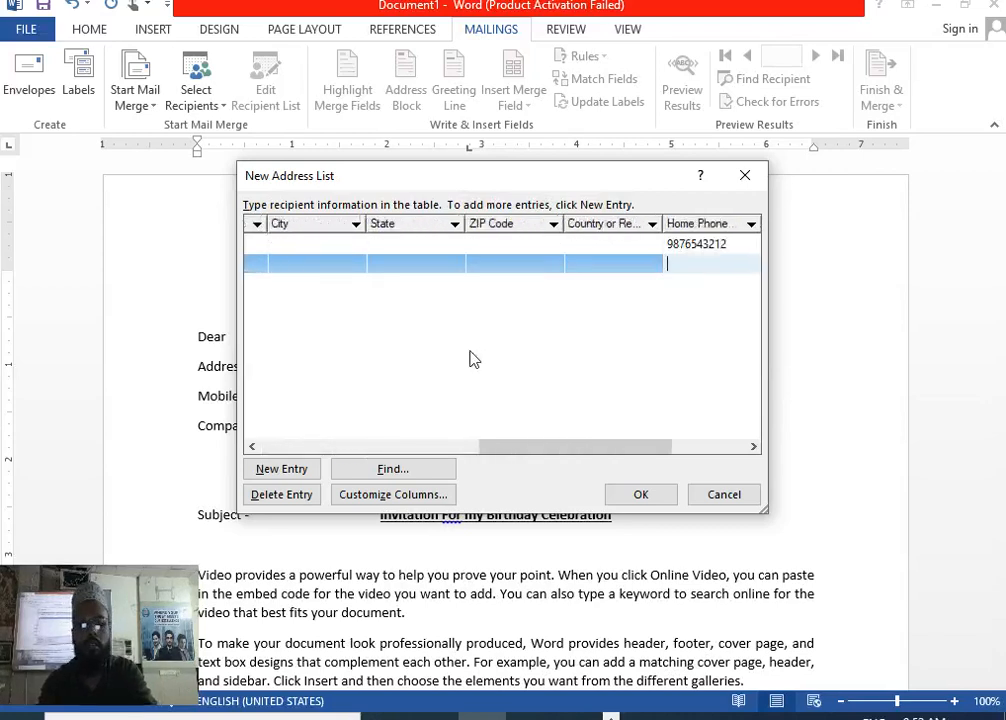
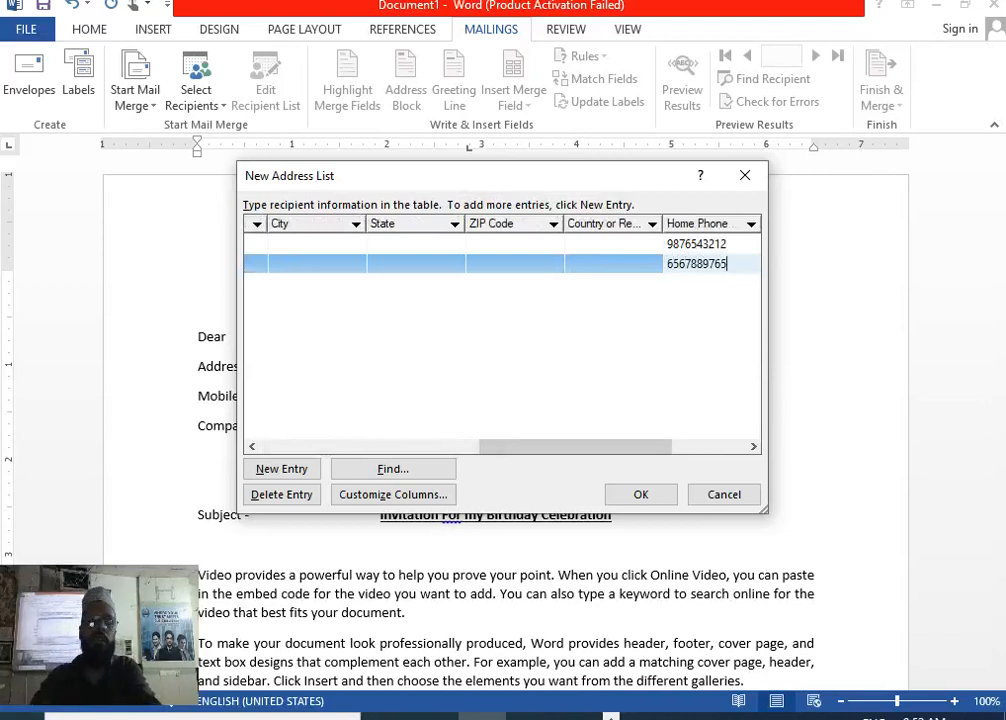
Add a third recipient row with title Miss, first and last name, and company airtel.
click(283, 468)
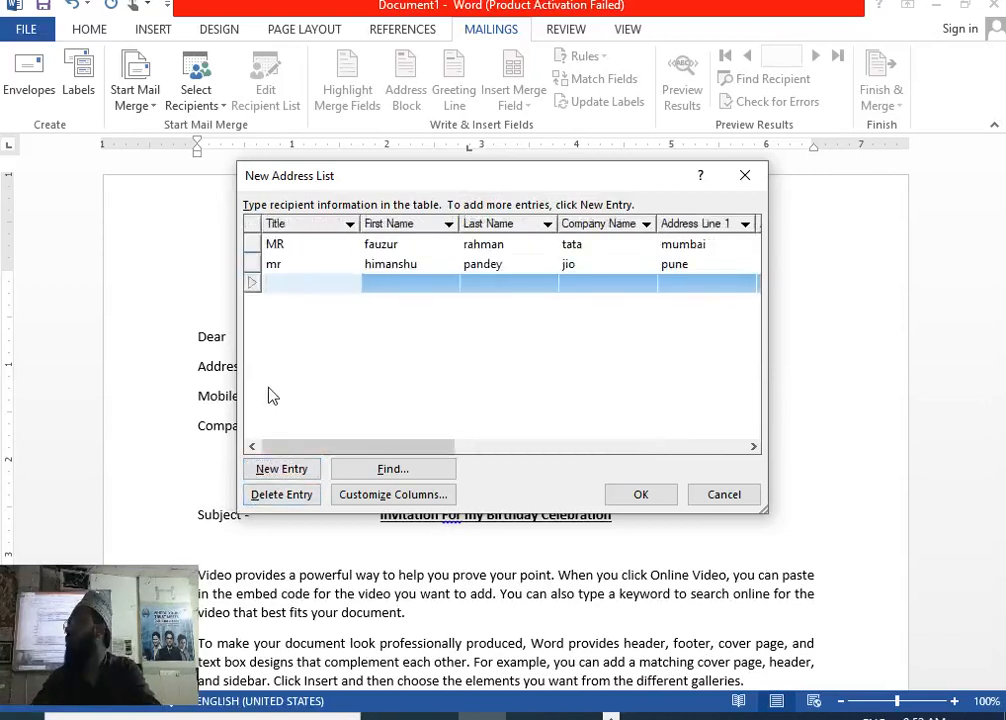
text(miiss)
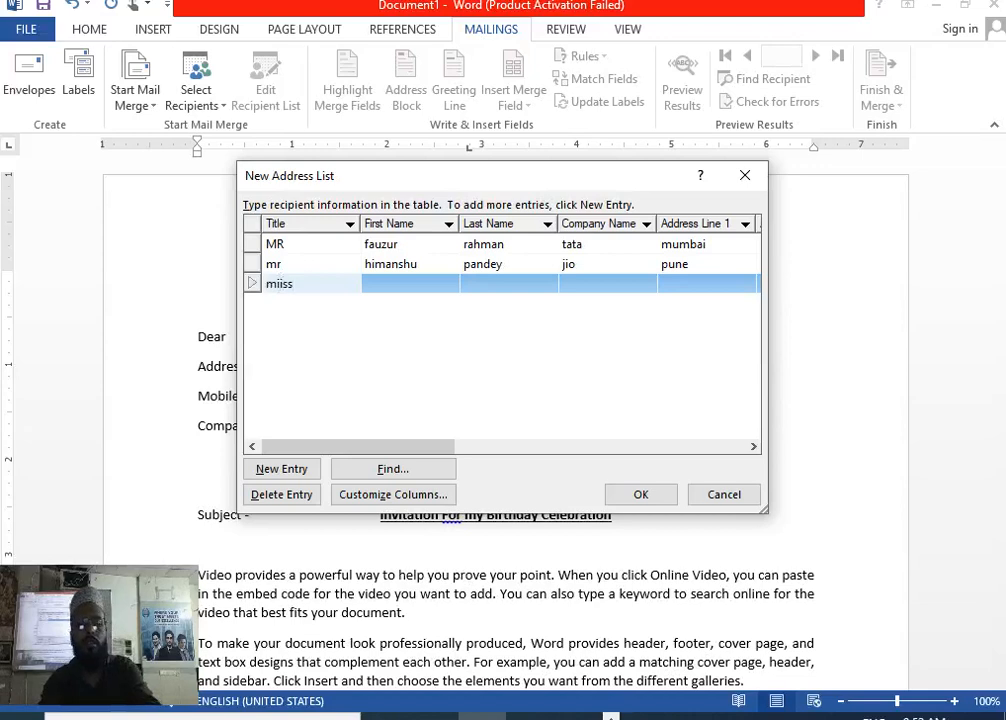
key(Tab)
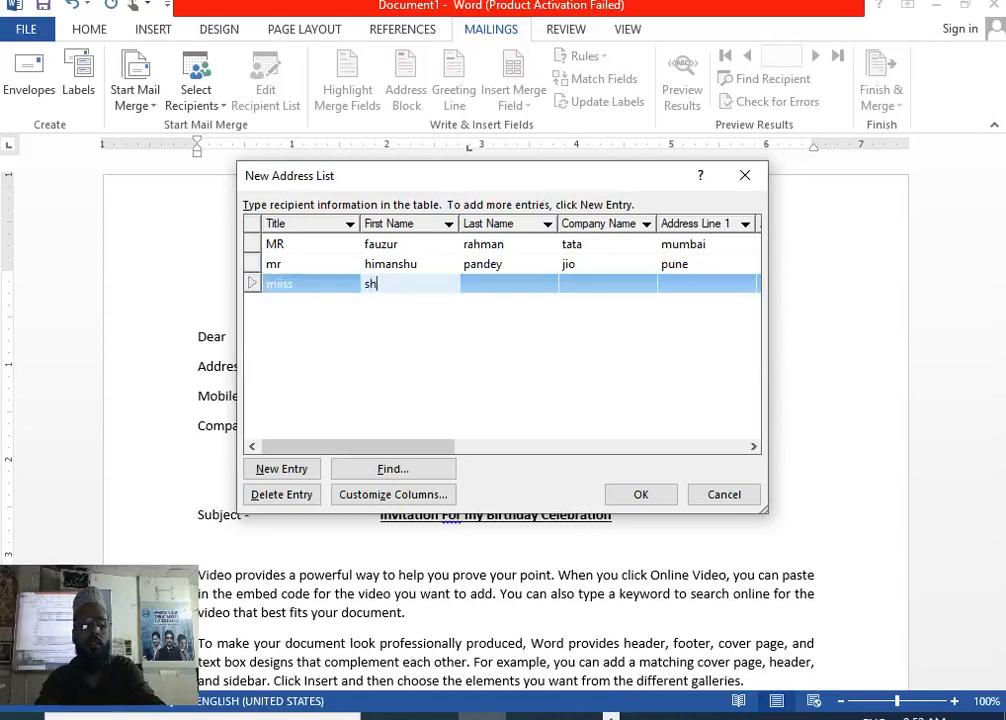
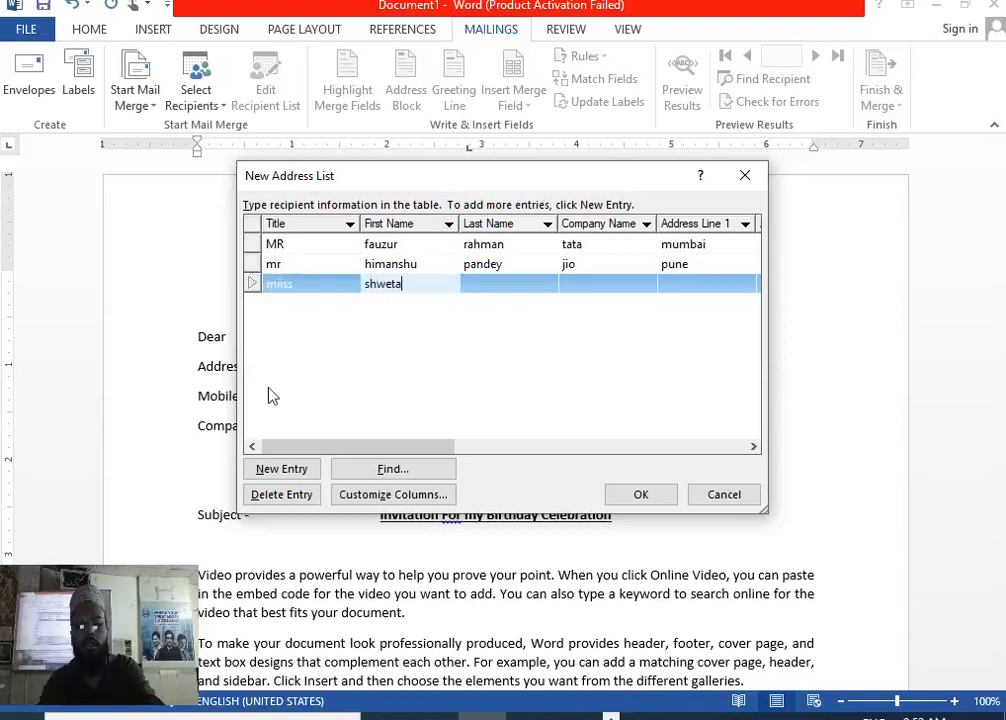
key(Tab)
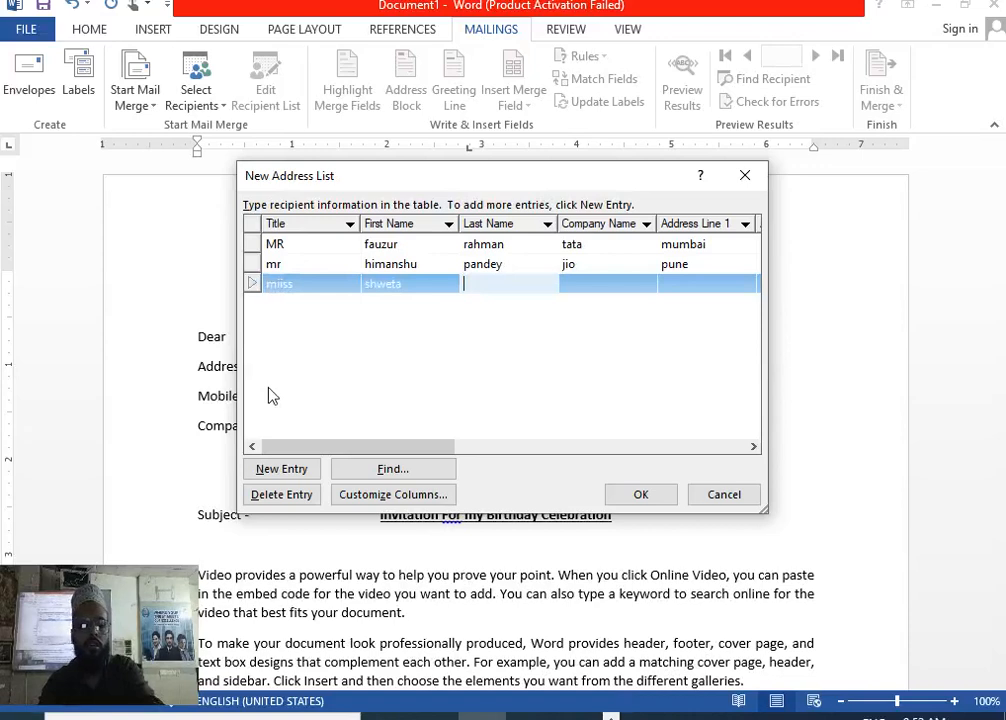
key(Tab)
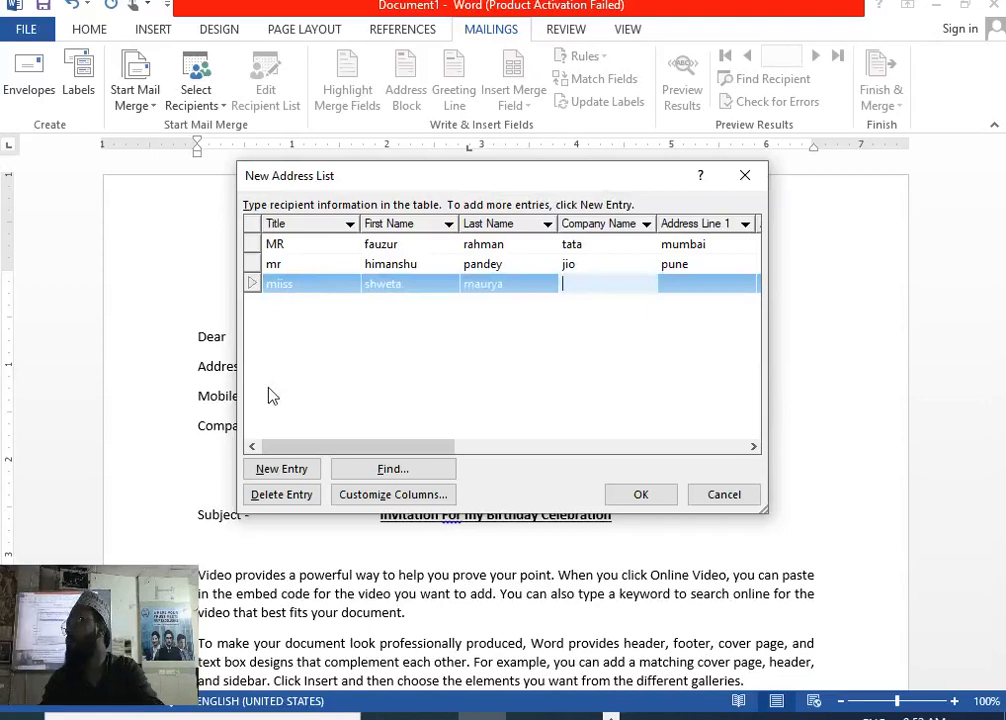
text(airtel)
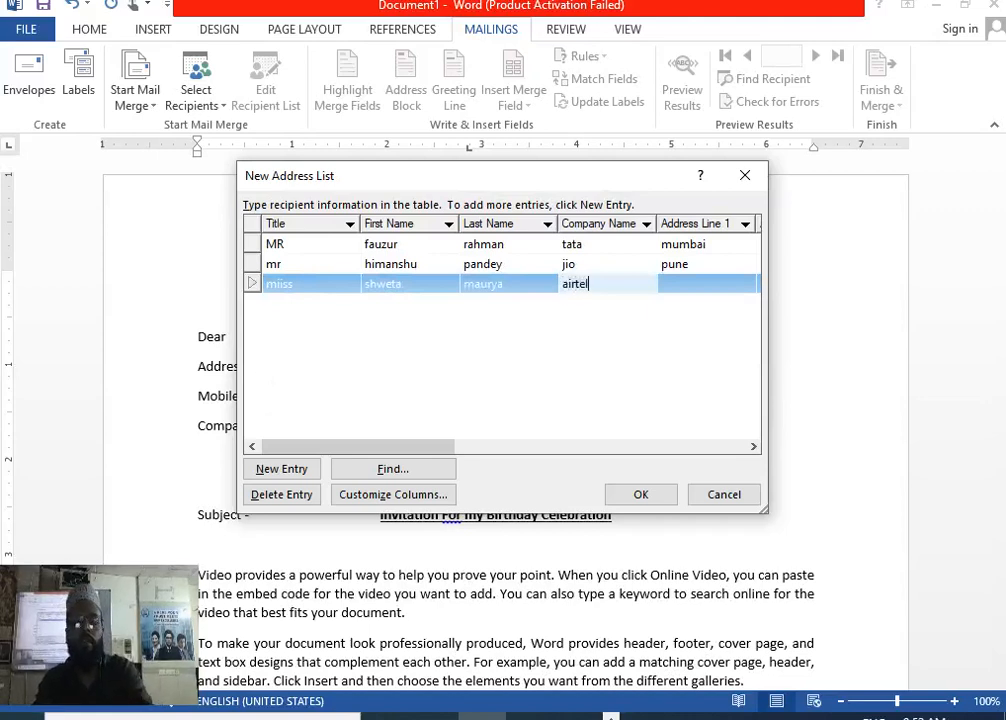
Fill in the third recipient's city address and corrected home phone, then start a fourth row.
key(Tab)
text(gorakh)
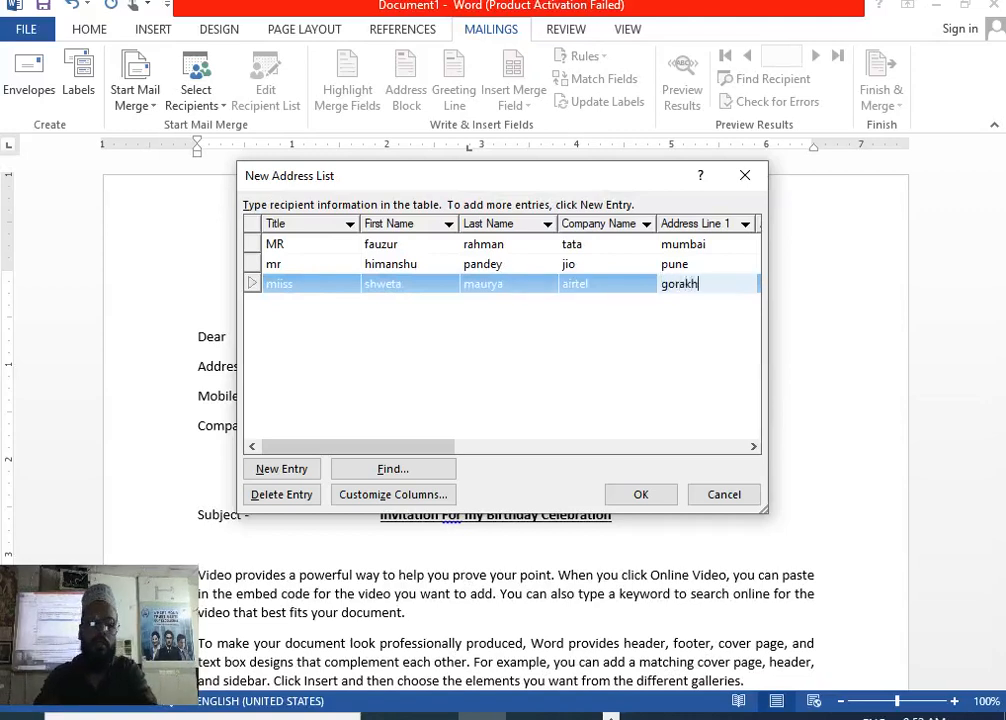
text(pur)
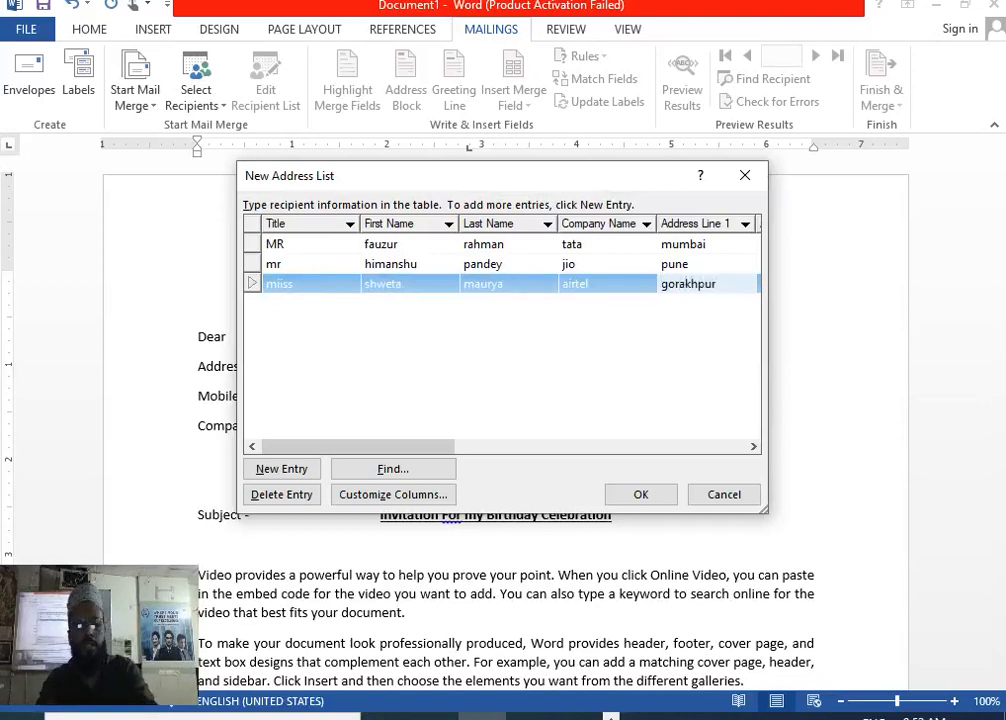
key(Tab)
key(Tab)
key(Tab)
key(Tab)
key(Tab)
key(Tab)
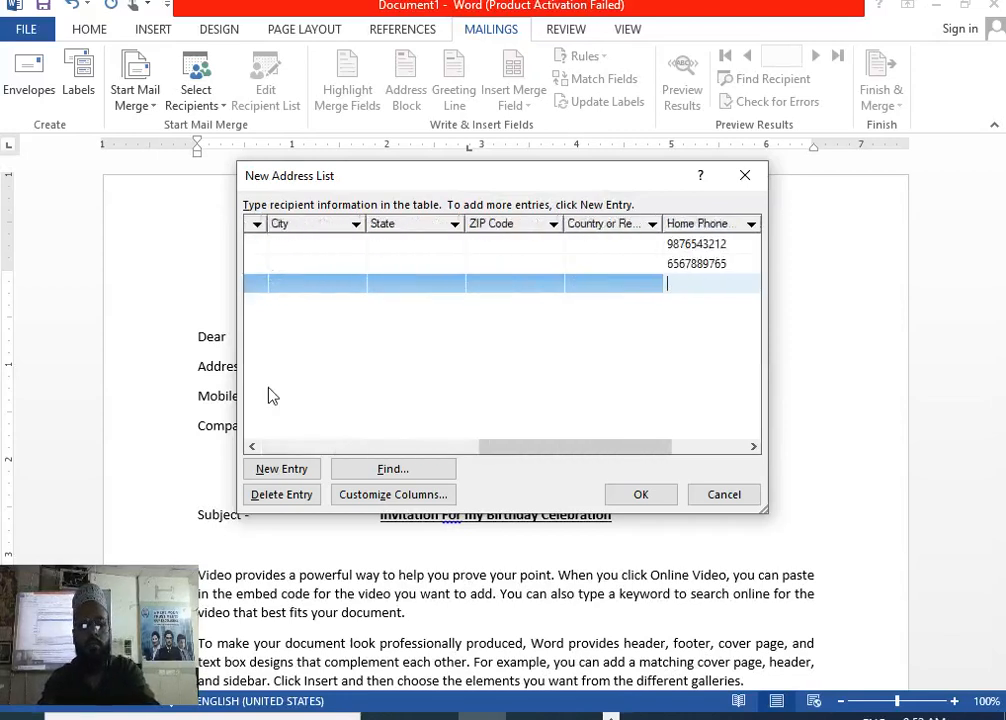
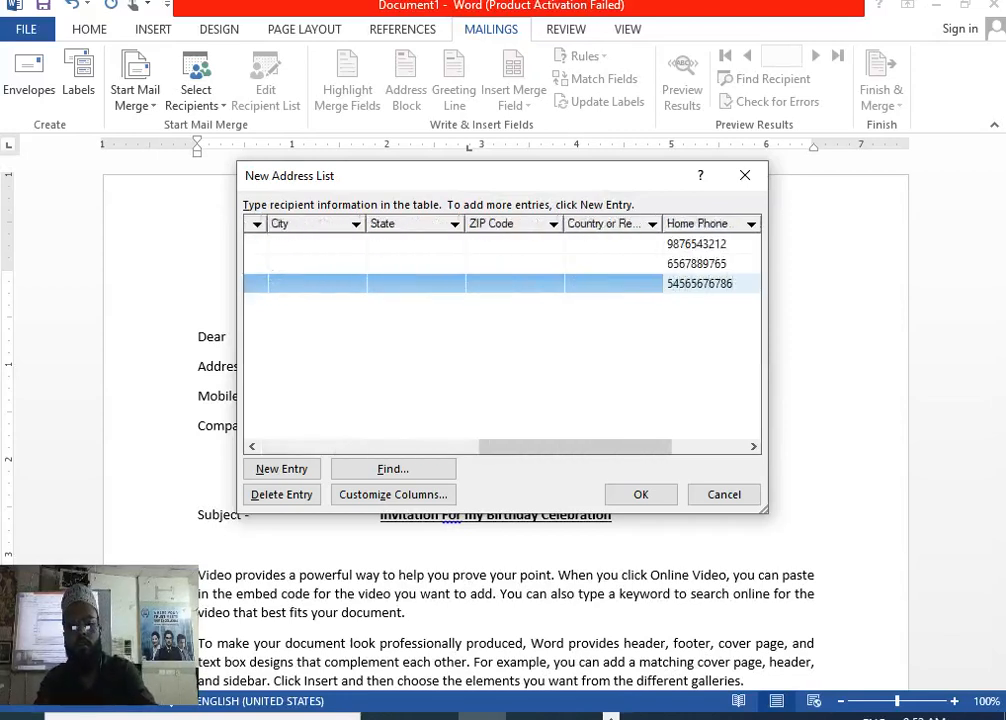
key(Tab)
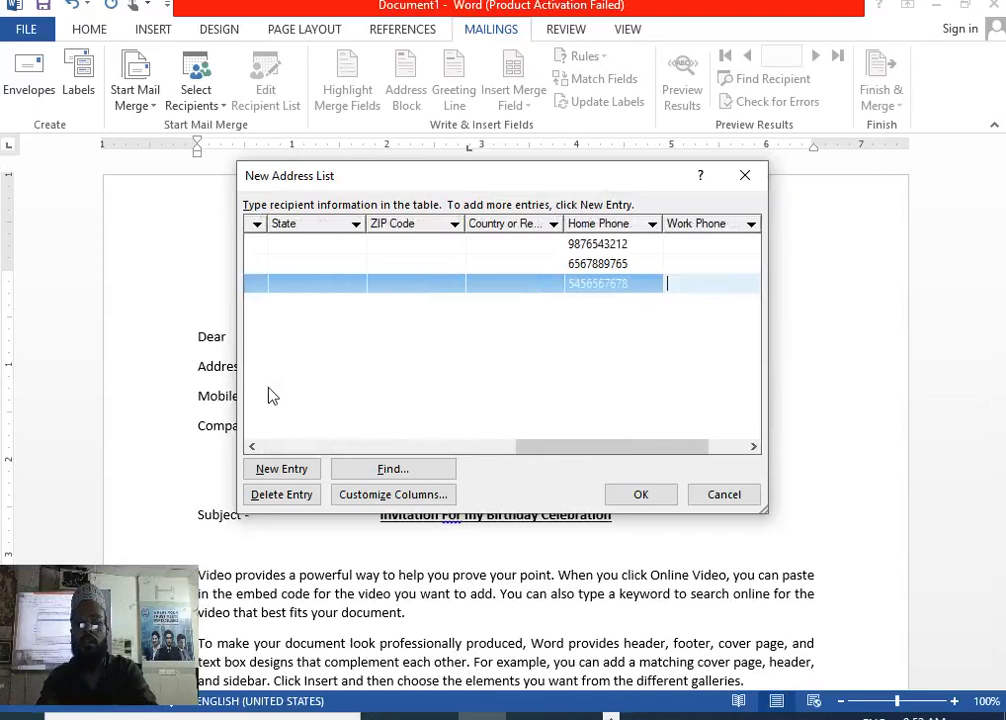
click(277, 468)
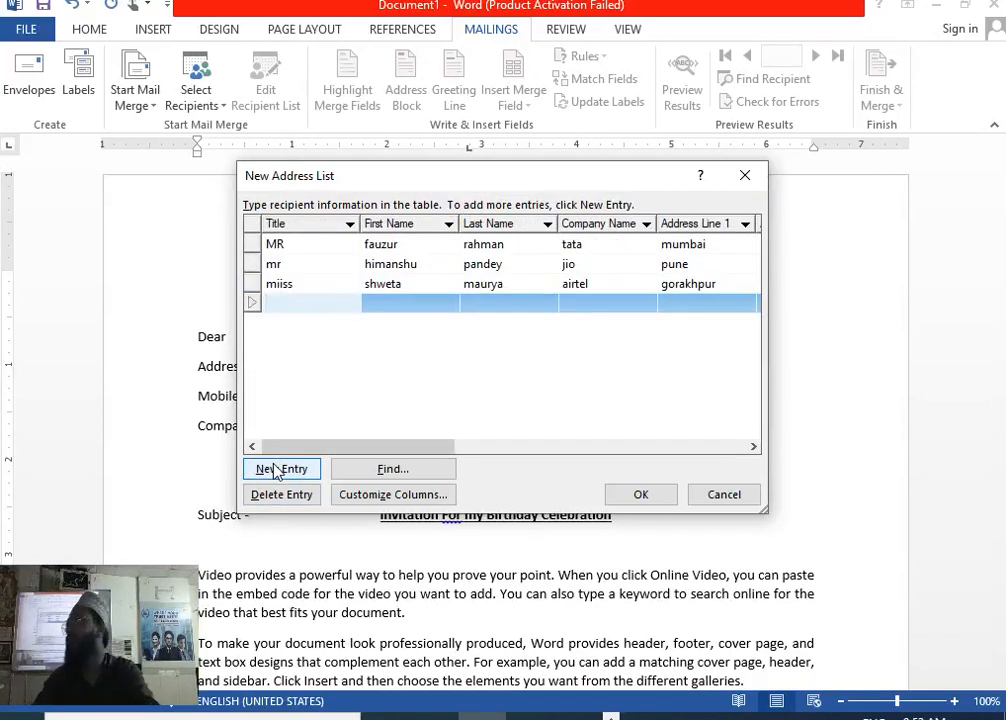
Enter the fourth recipient: title Miss, first and last name, company Realstage, address and home phone.
text(miss)
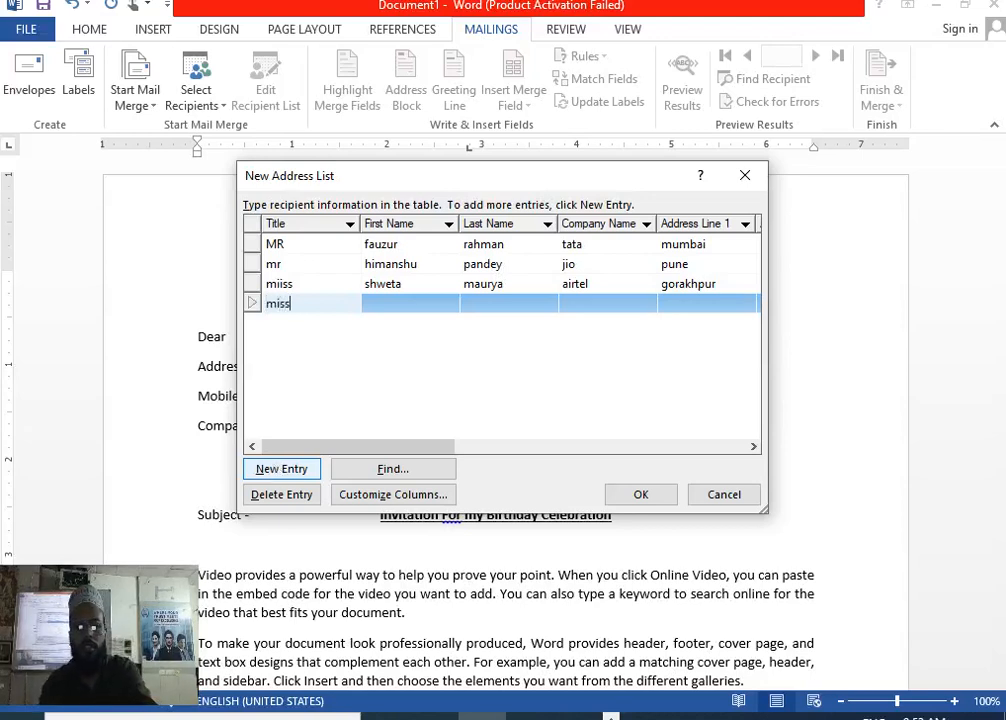
key(Tab)
key(Tab)
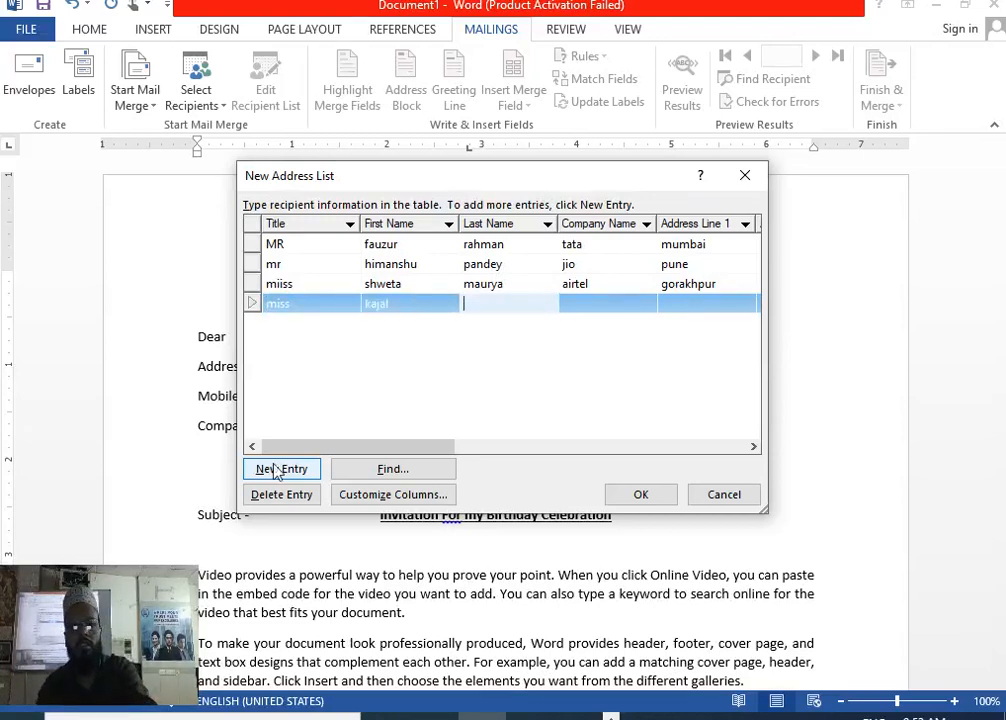
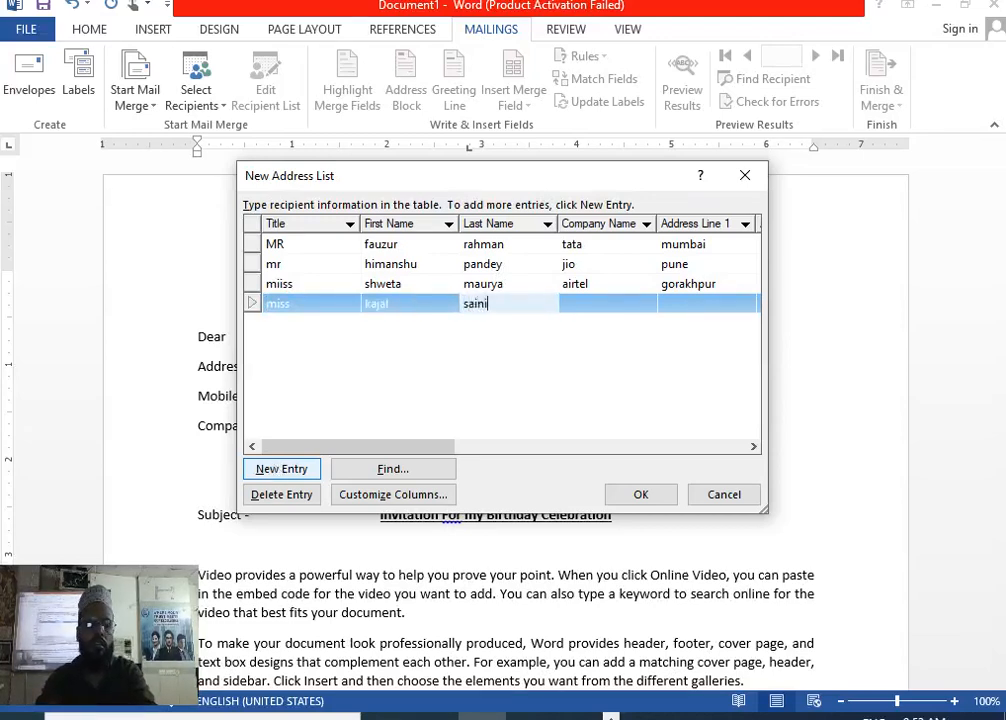
key(Tab)
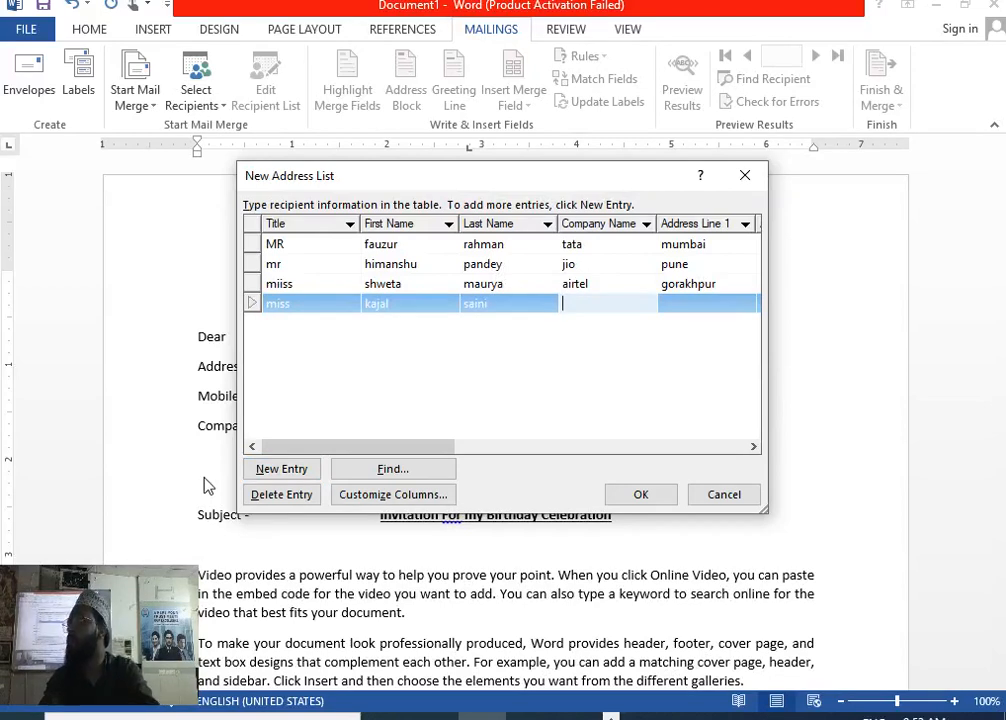
text(R)
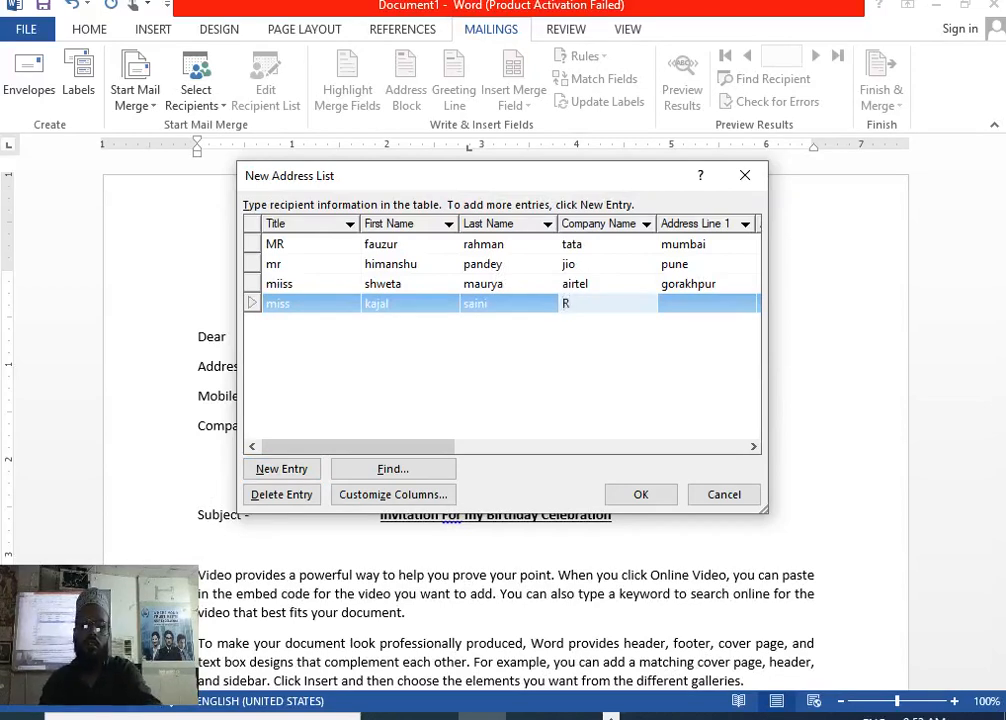
text(ealstage)
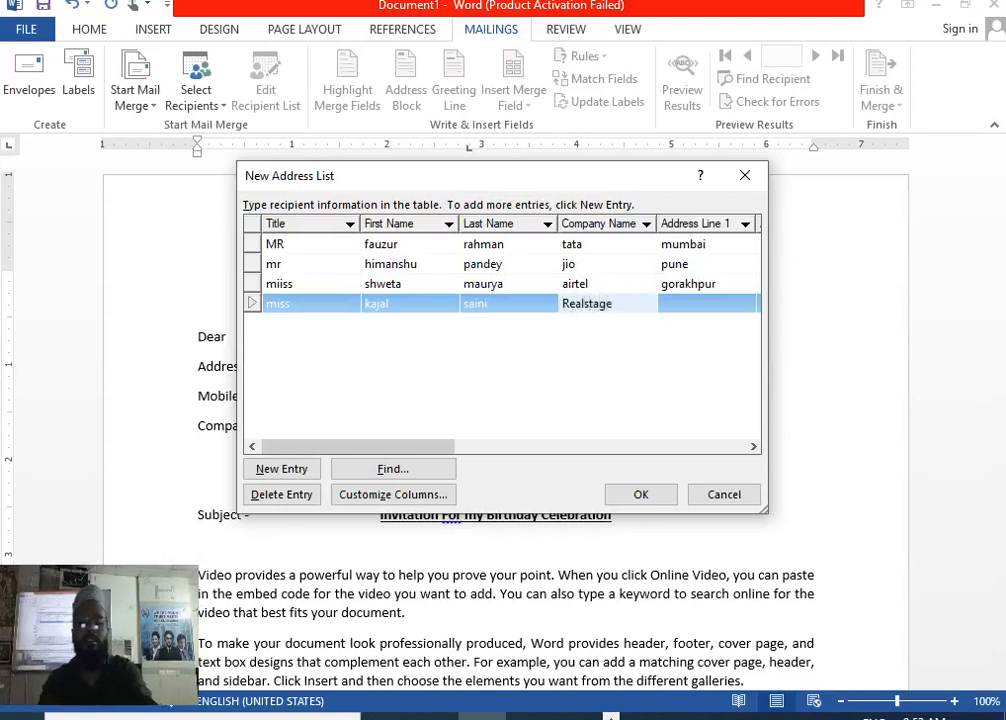
key(Tab)
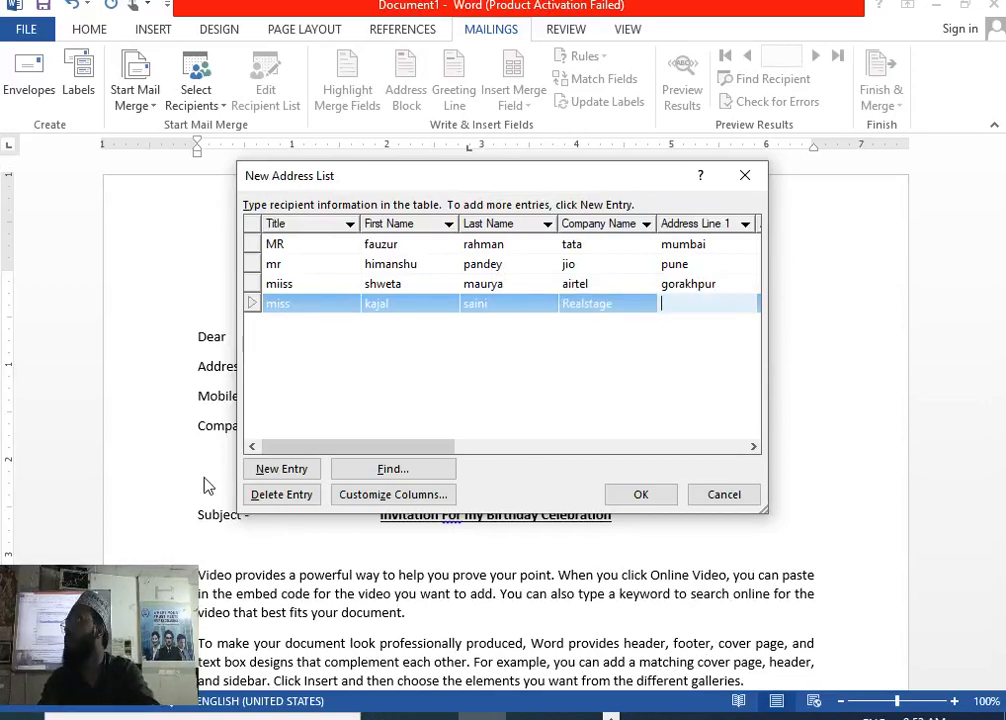
text(Taramandal)
key(Tab)
key(Tab)
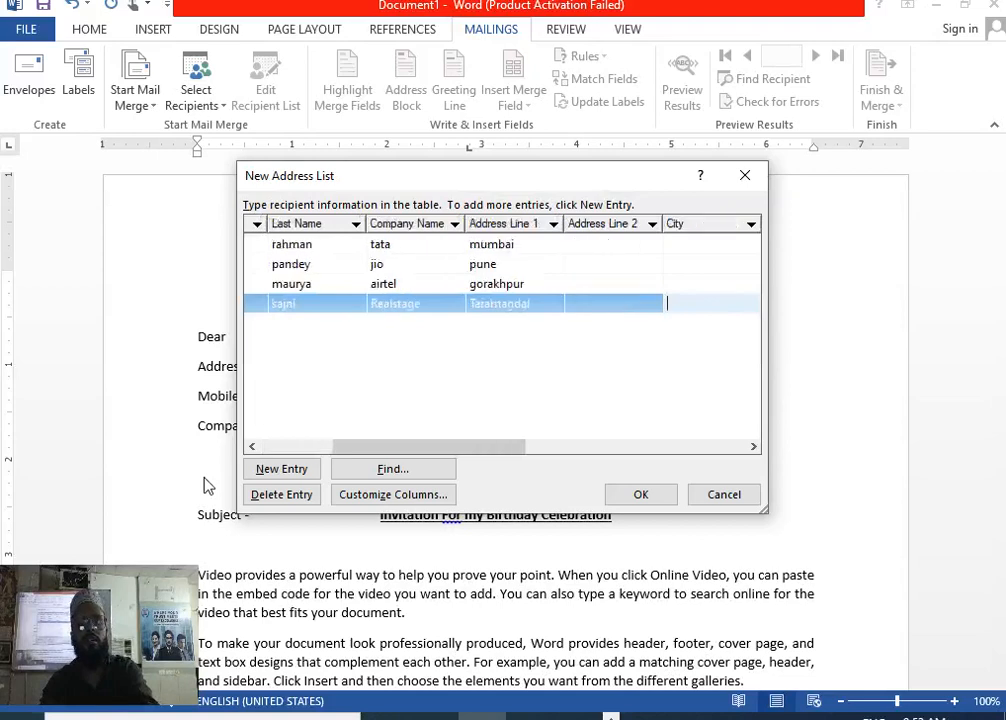
key(Tab)
key(Tab)
key(Tab)
key(Tab)
text(657787699)
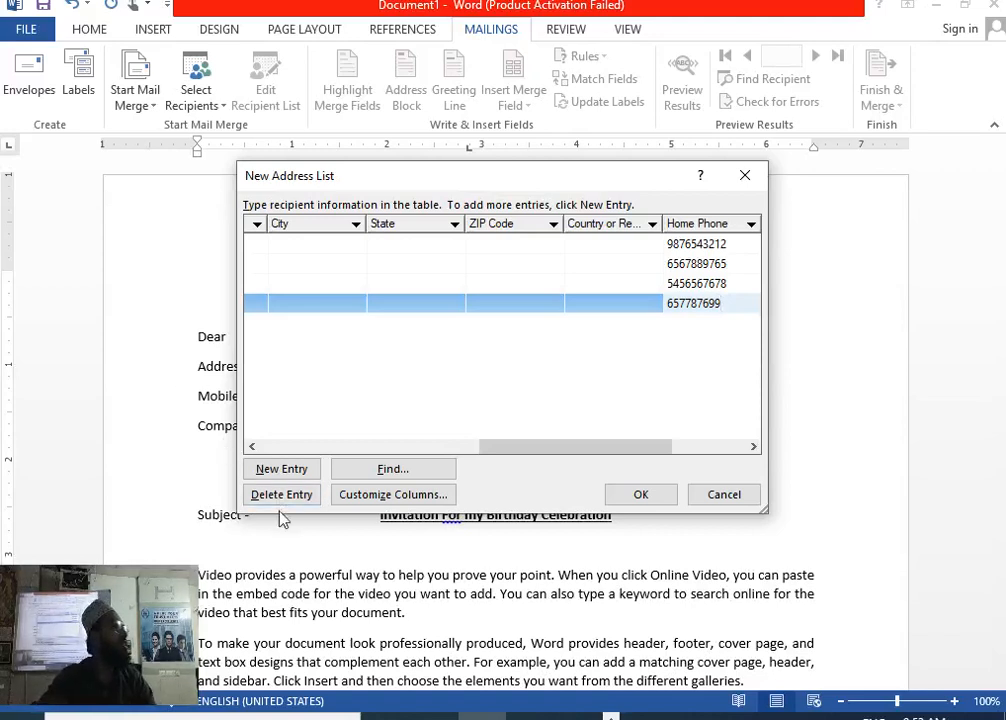
Save the four-recipient address list as 'fgvcgh'.
click(667, 495)
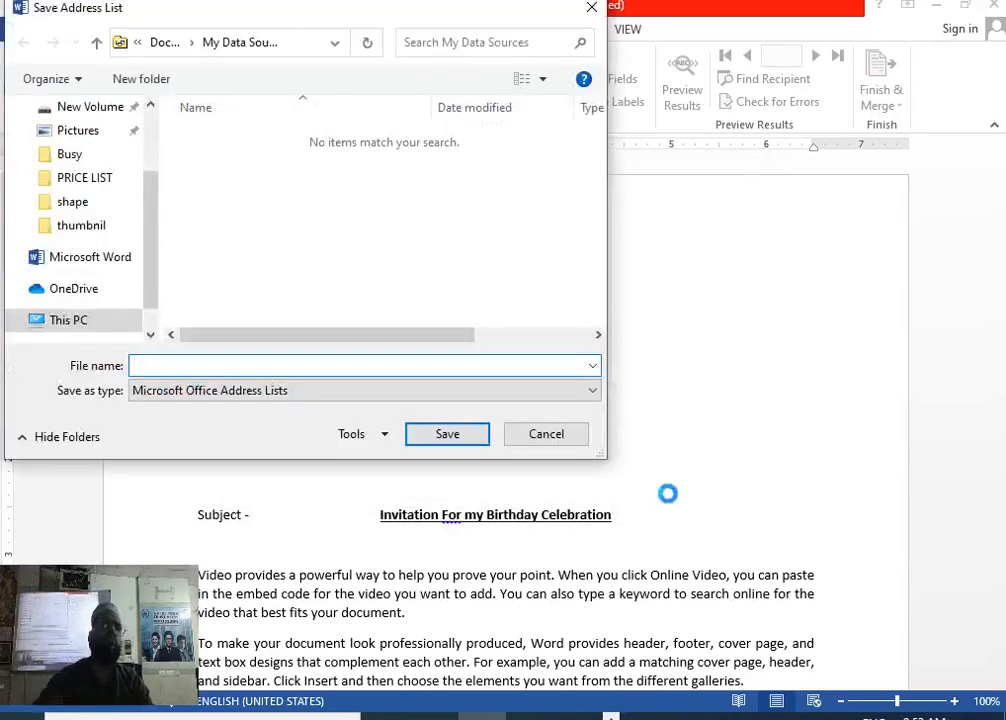
text(fgvcgh)
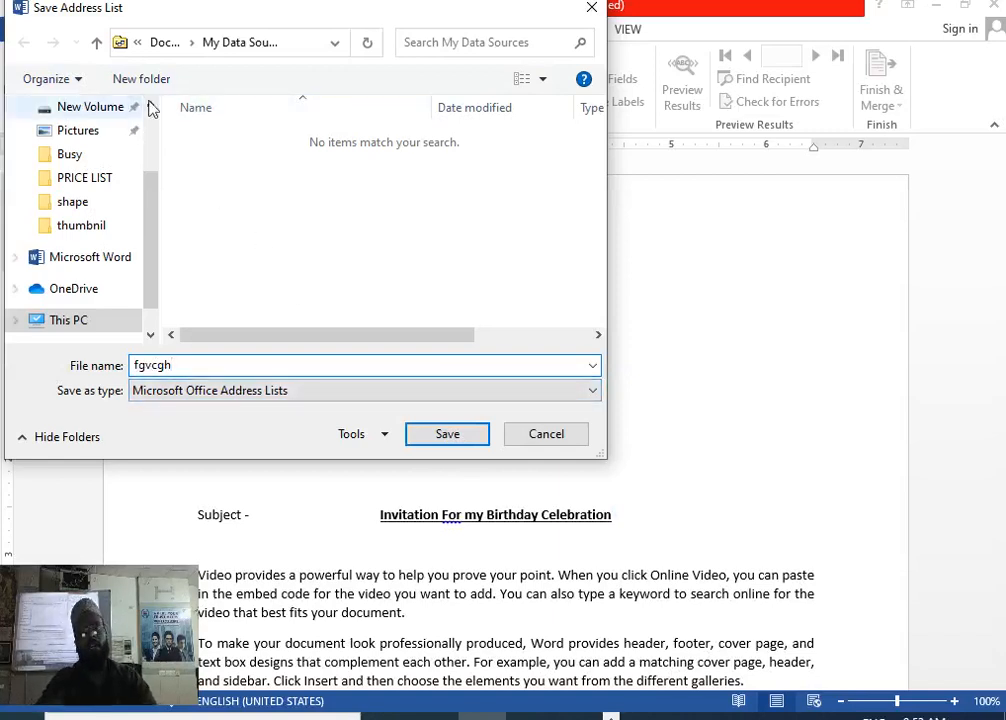
click(438, 437)
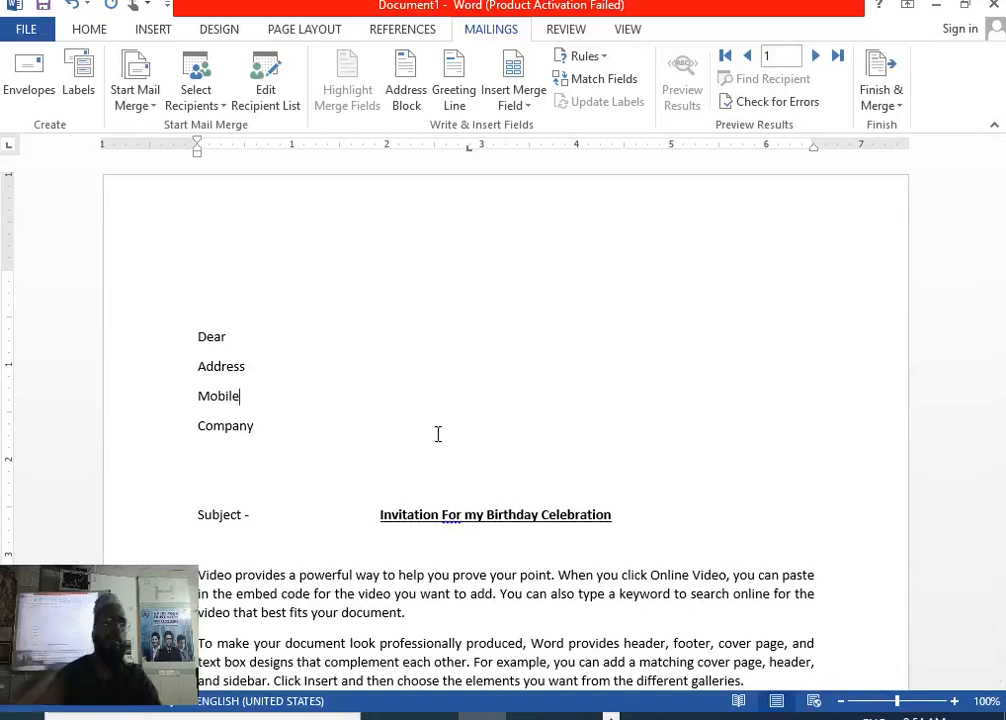
After 'Dear', insert the Title, First_Name and Last_Name merge fields.
click(317, 332)
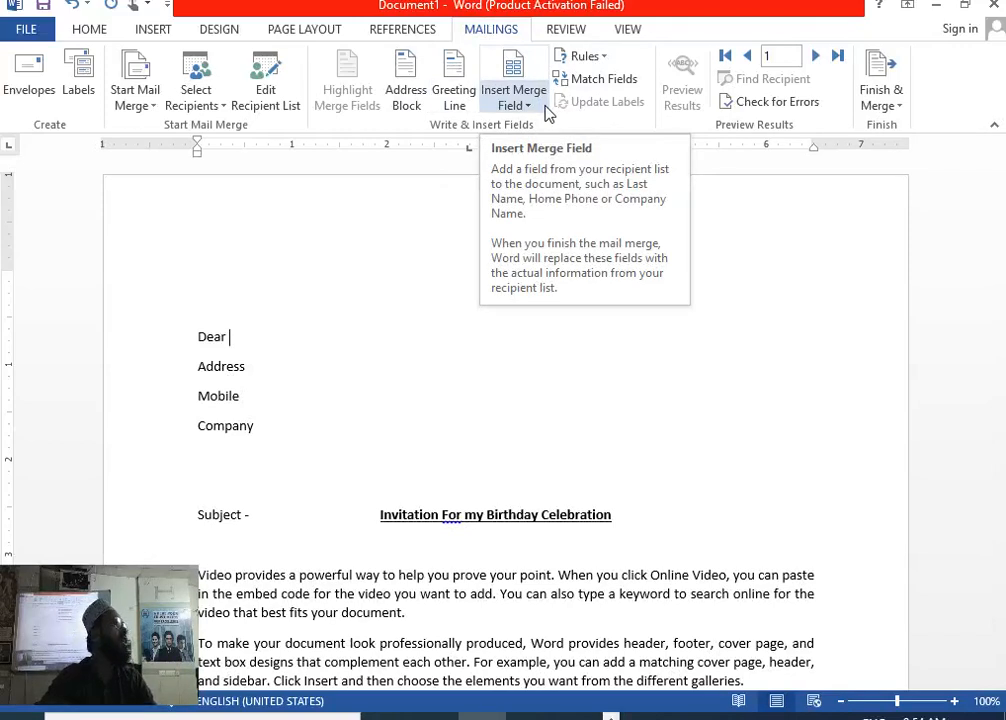
click(546, 111)
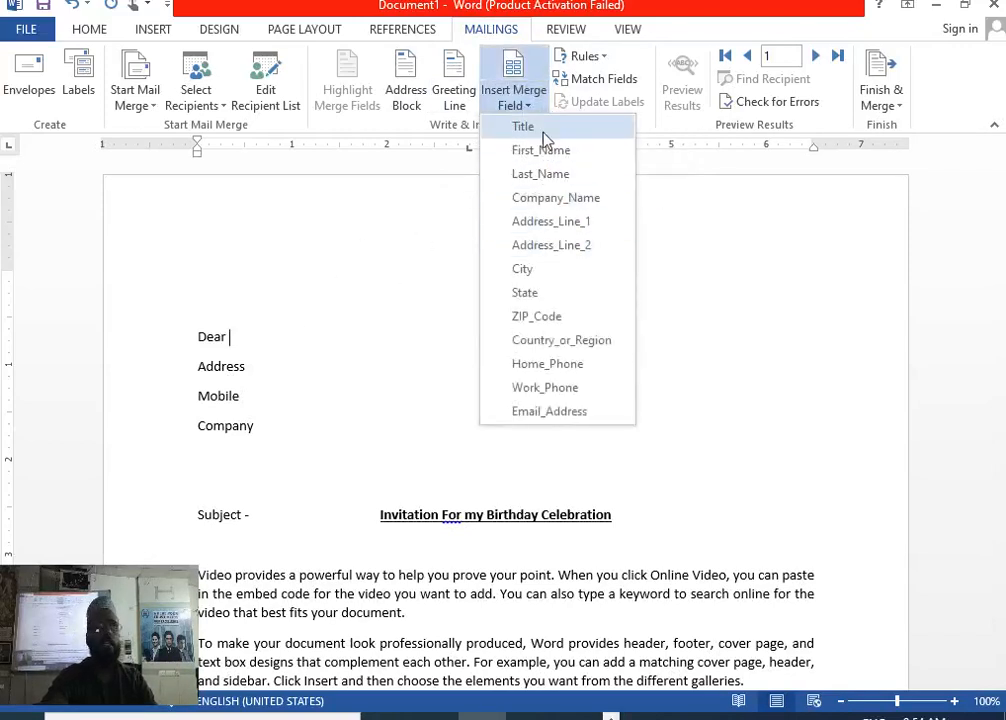
click(546, 128)
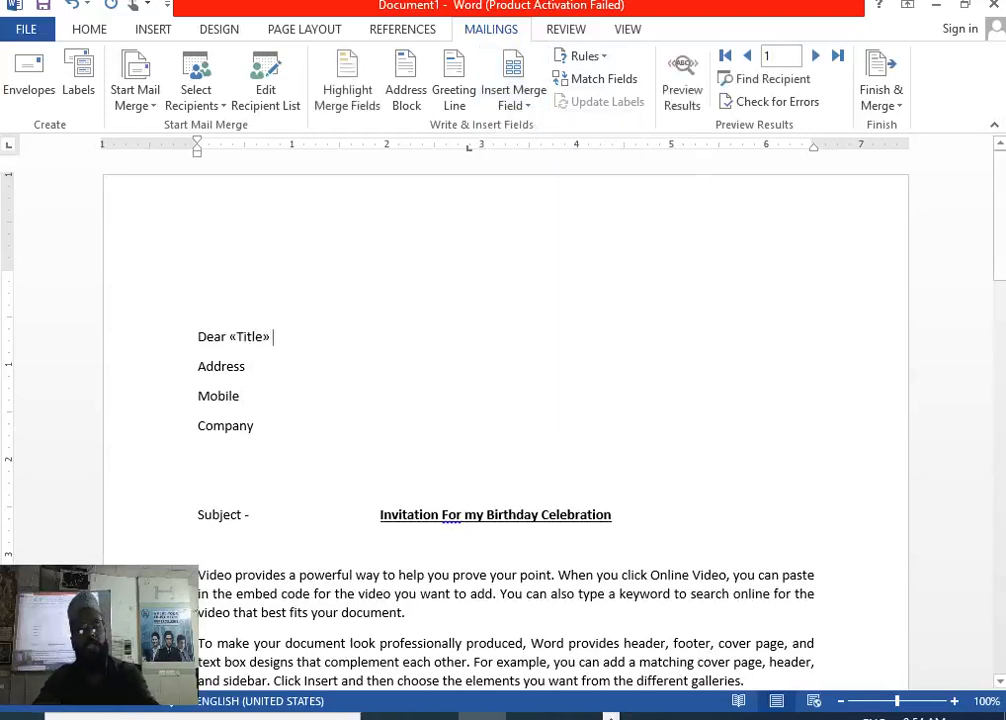
click(514, 100)
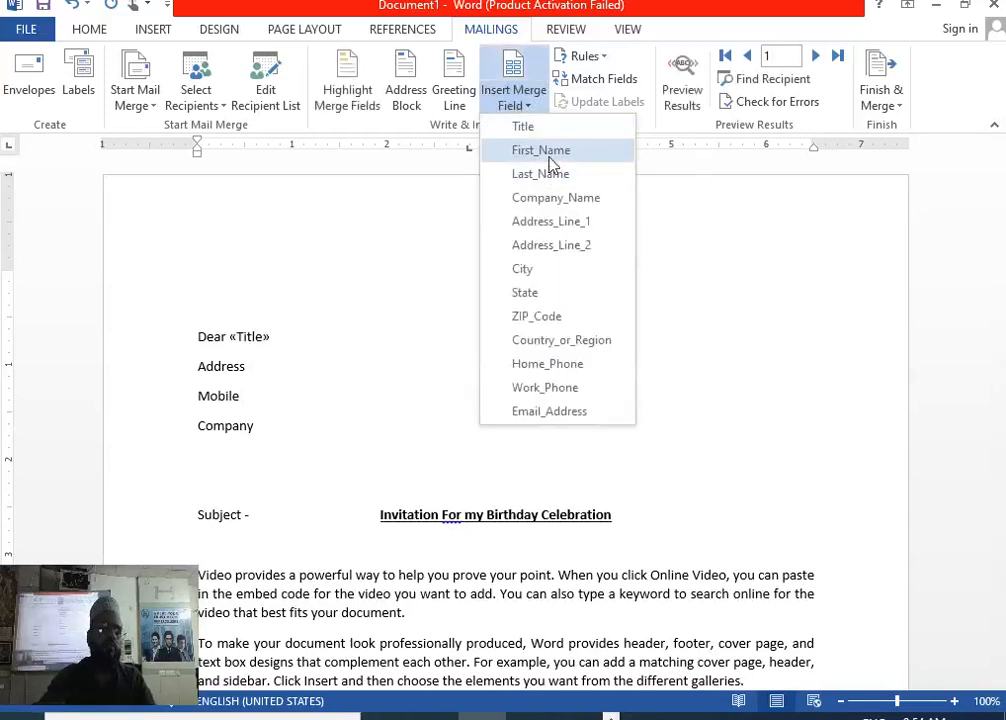
click(548, 163)
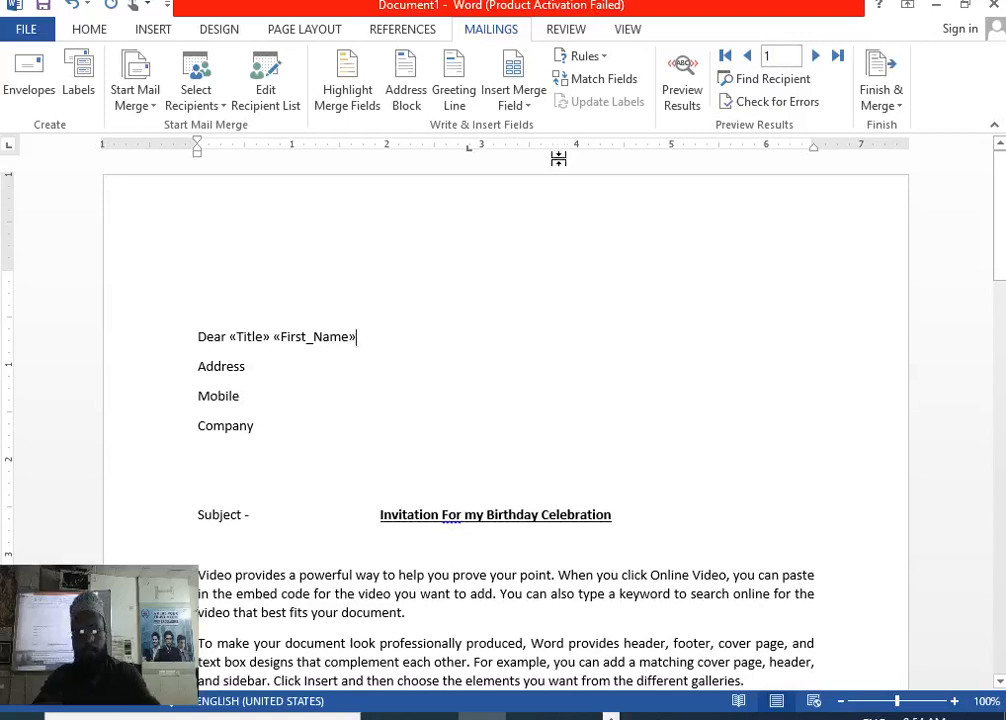
click(527, 106)
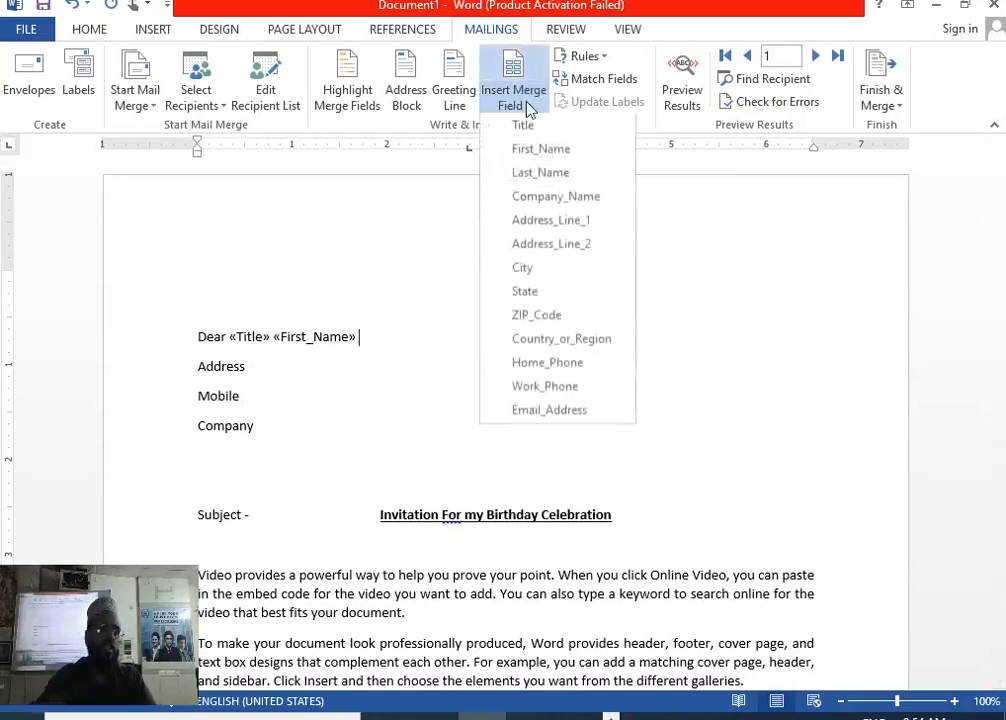
click(560, 176)
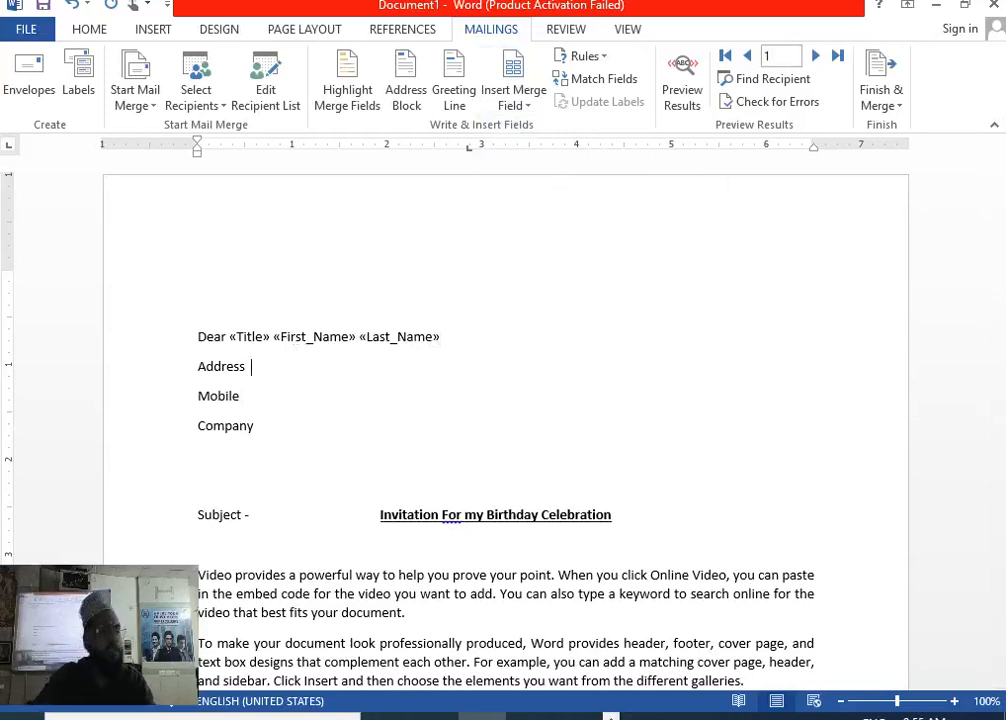
Add '-' plus the Address_Line_1 field after Address and the Home_Phone field after Mobile.
text(-)
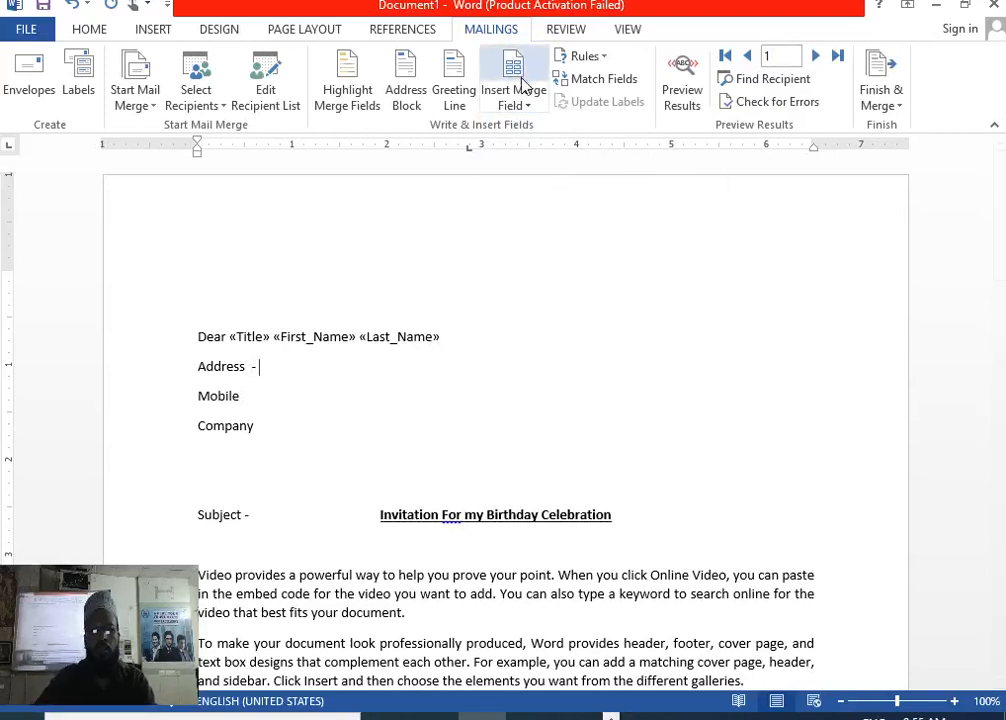
click(526, 106)
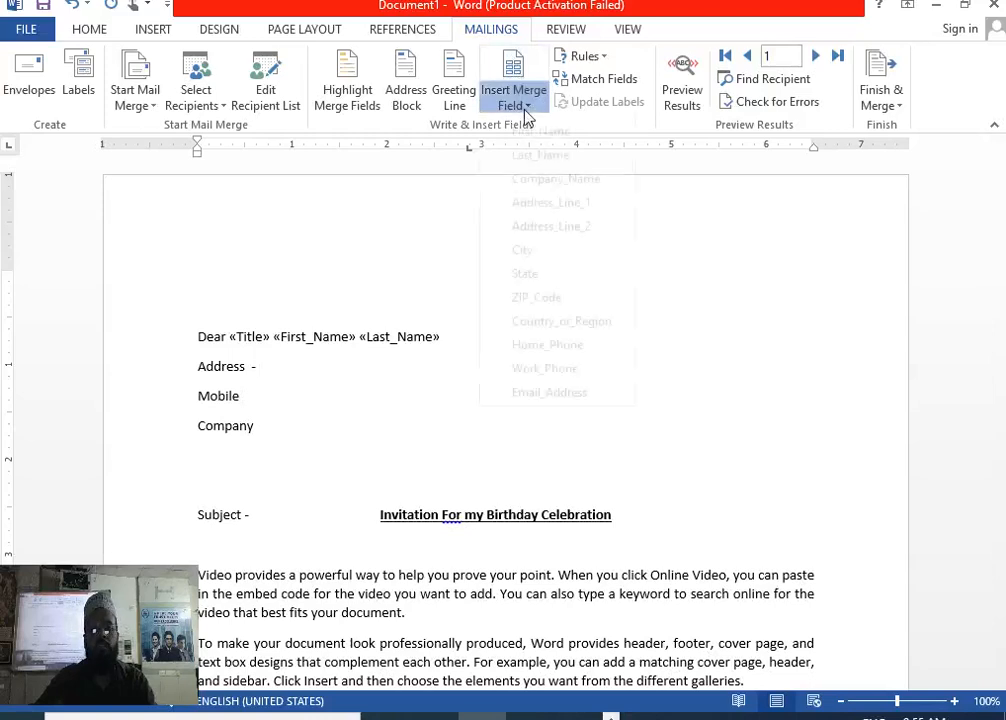
click(547, 228)
click(303, 411)
text(-)
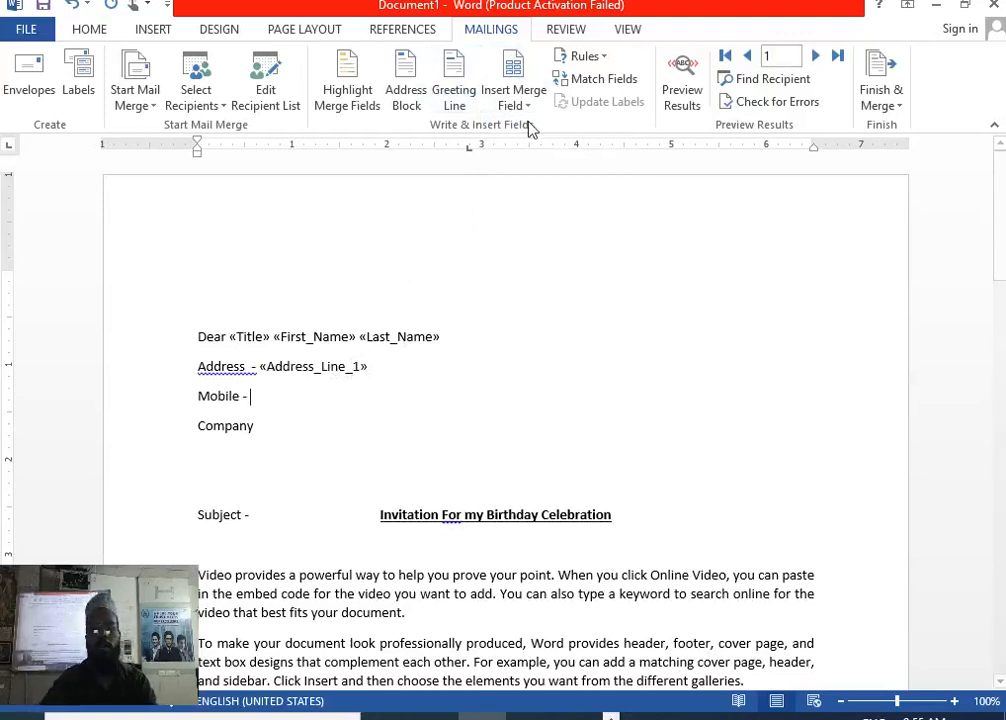
click(529, 108)
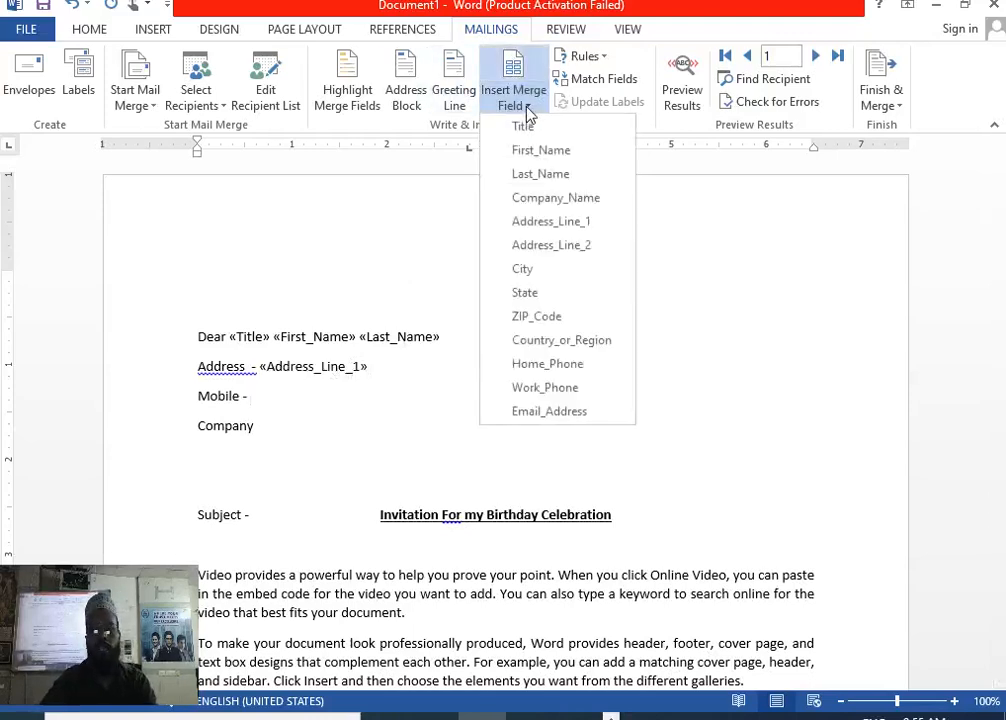
click(573, 374)
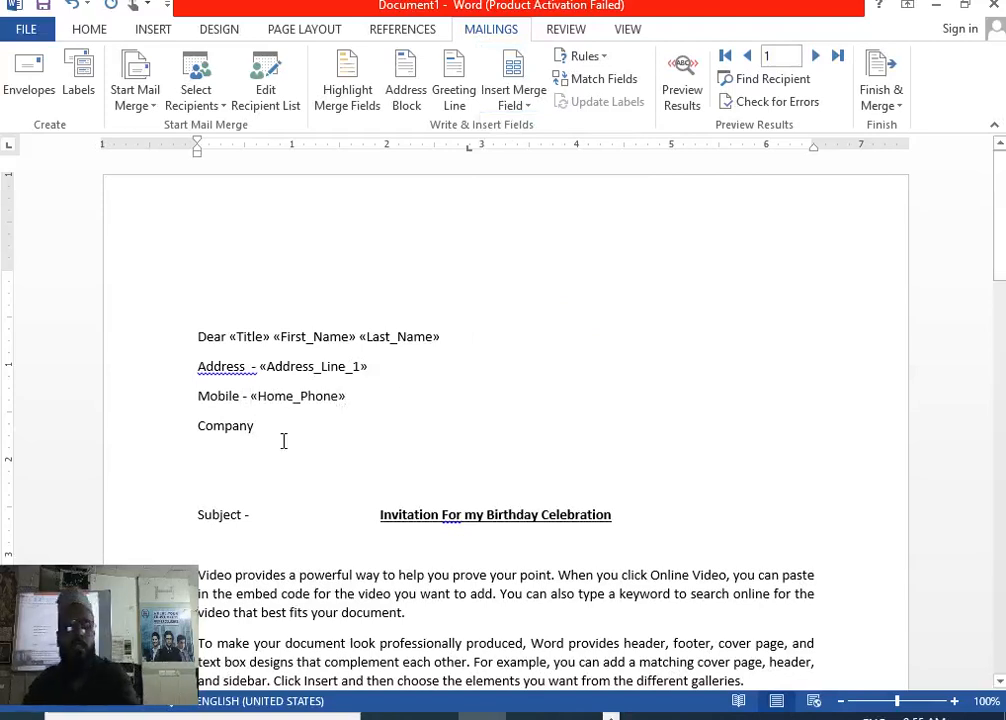
Insert the Company_Name field after Company and put a hyphen after 'Dear'.
click(528, 106)
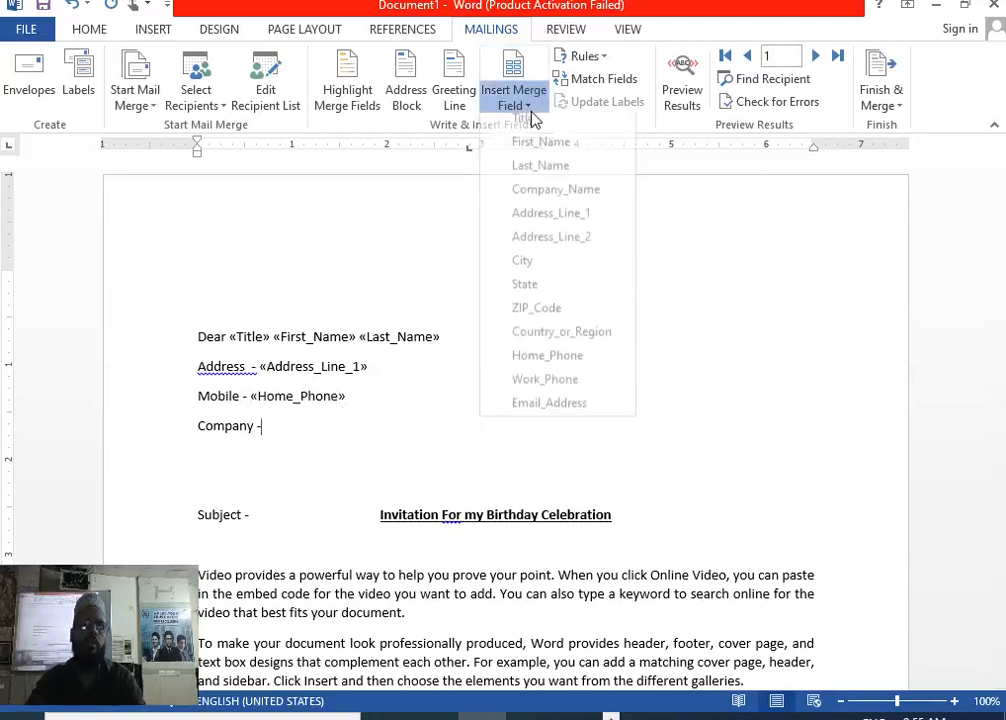
click(545, 197)
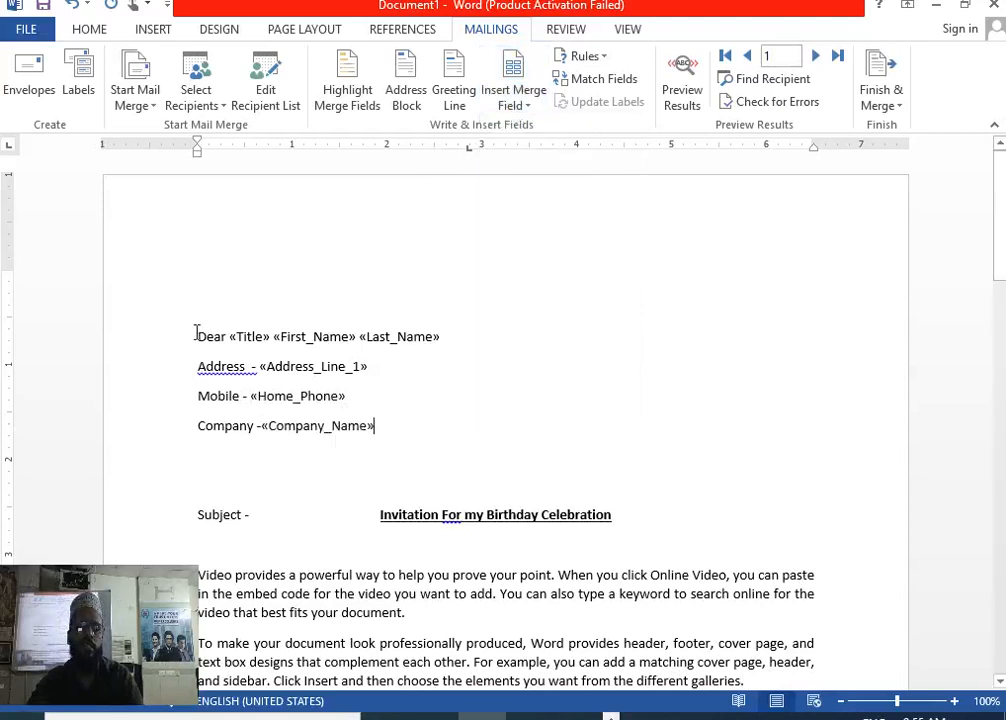
click(232, 336)
click(223, 336)
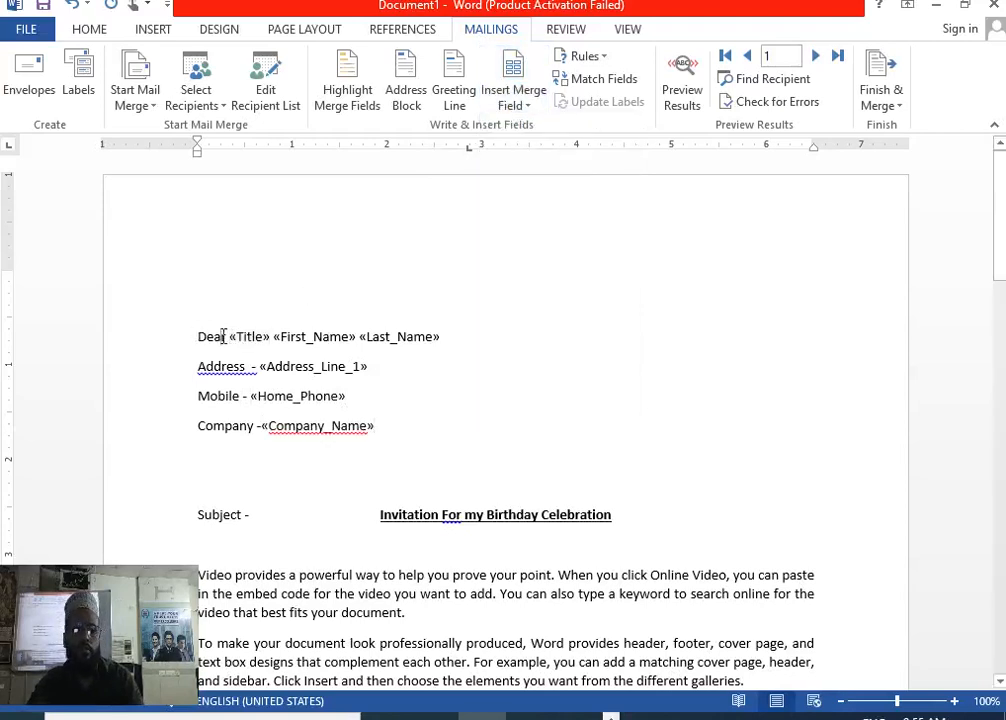
text(-)
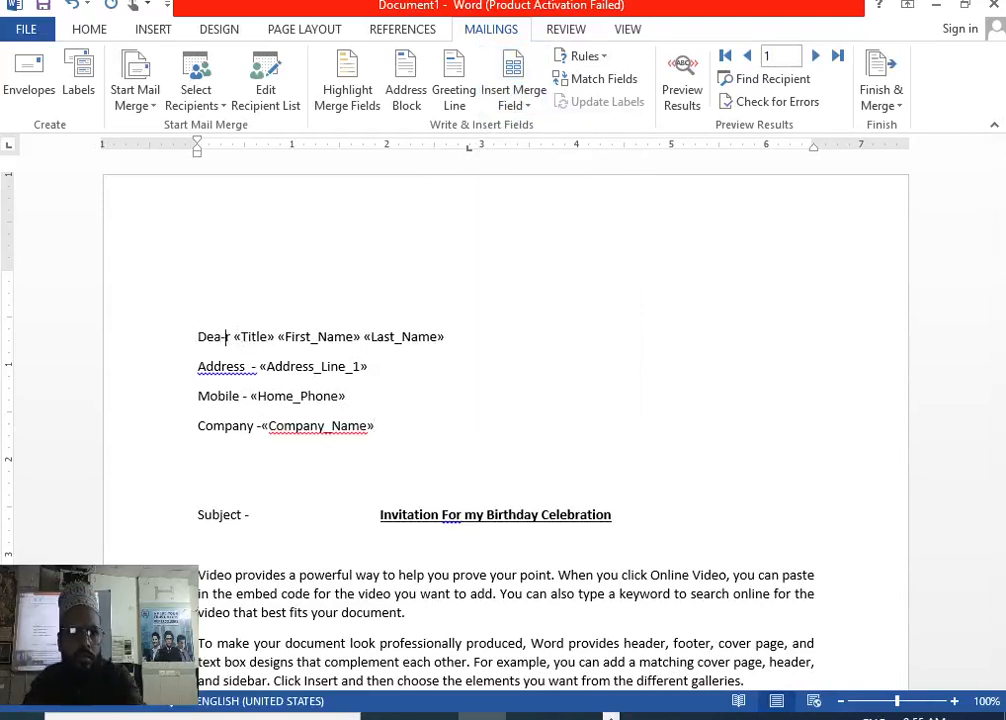
key(BackSpace)
text(-)
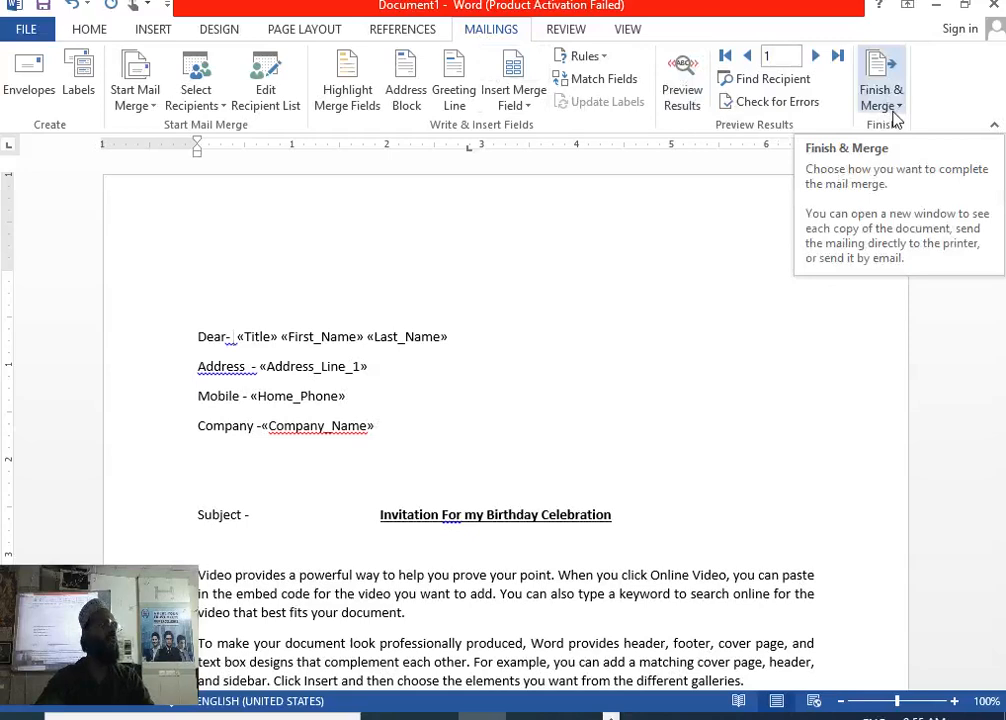
Merge all records into individual editable letters in a new document.
click(895, 117)
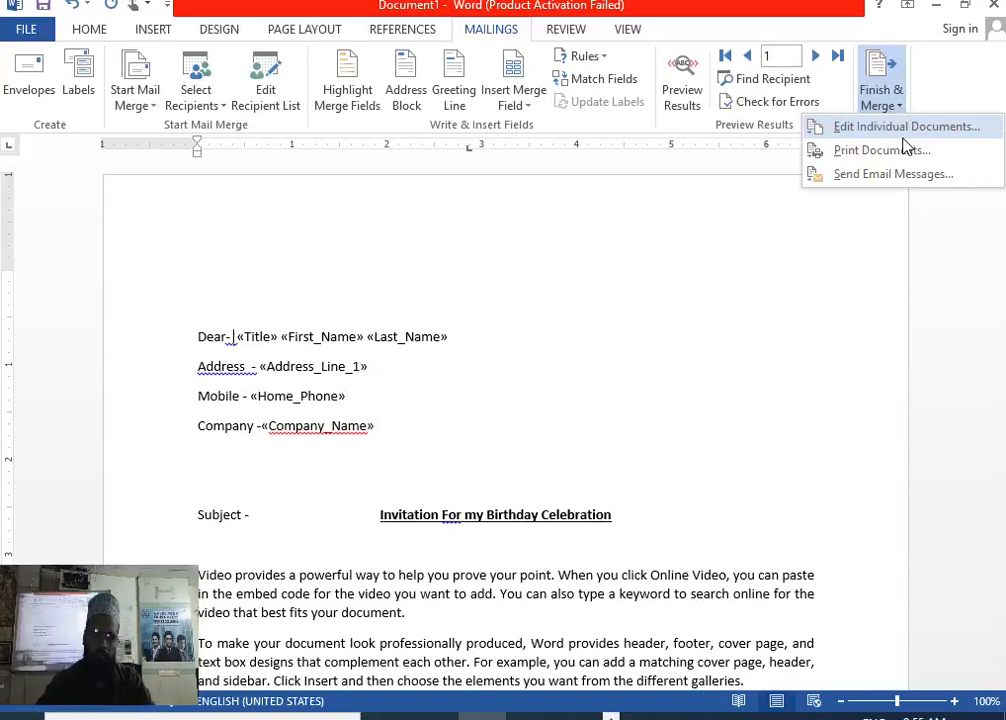
click(903, 136)
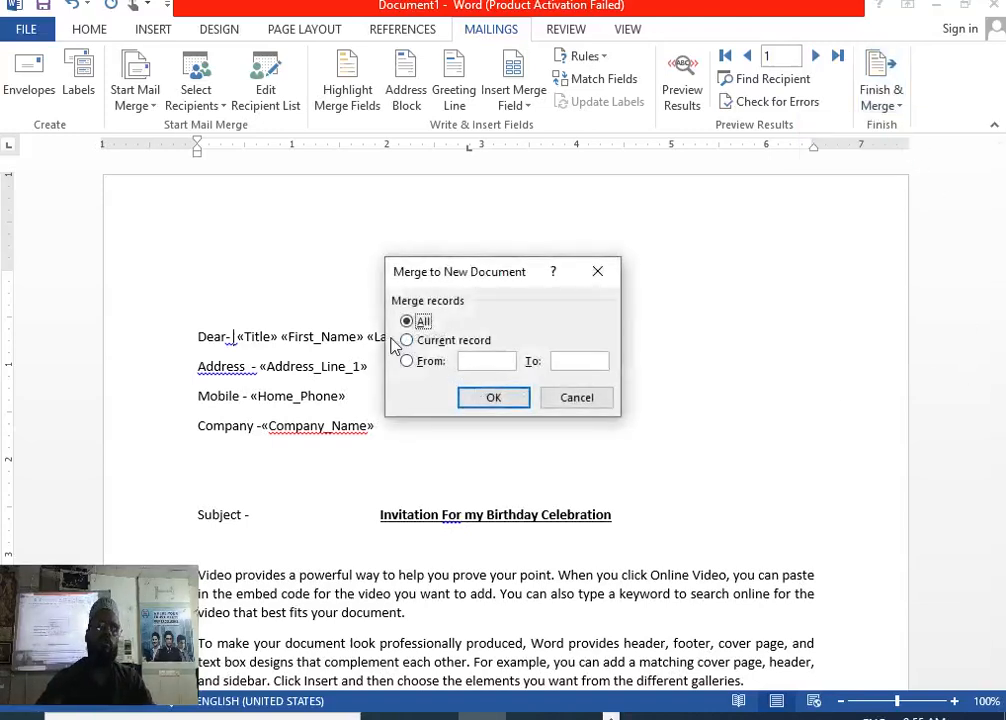
click(495, 398)
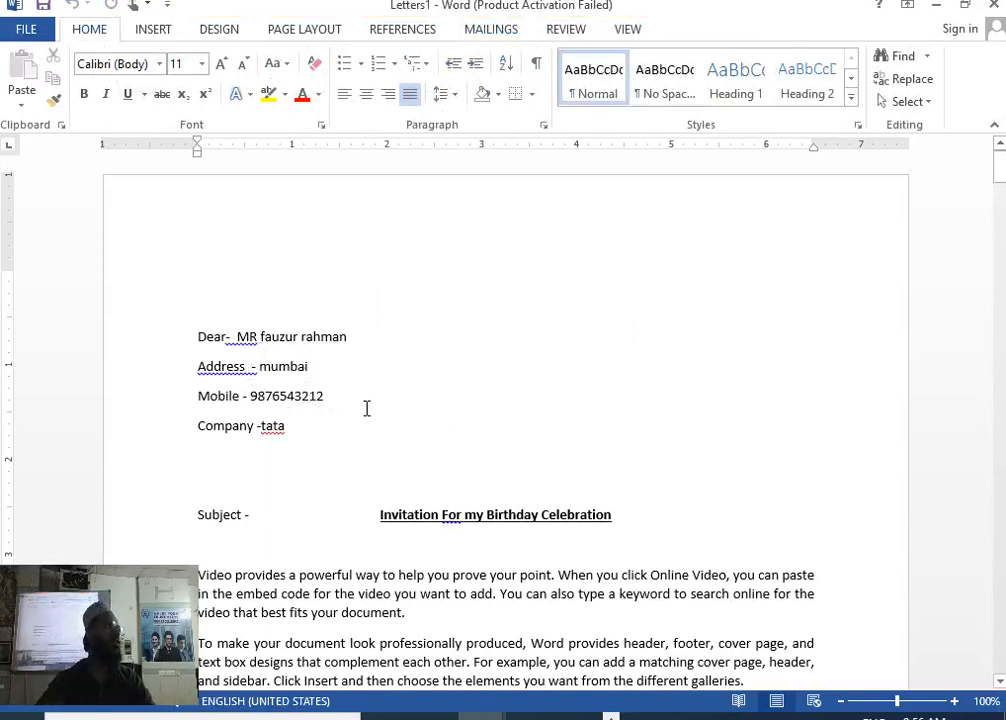
scroll(431, 485, down, 12)
scroll(433, 485, down, 20)
scroll(438, 497, down, 4)
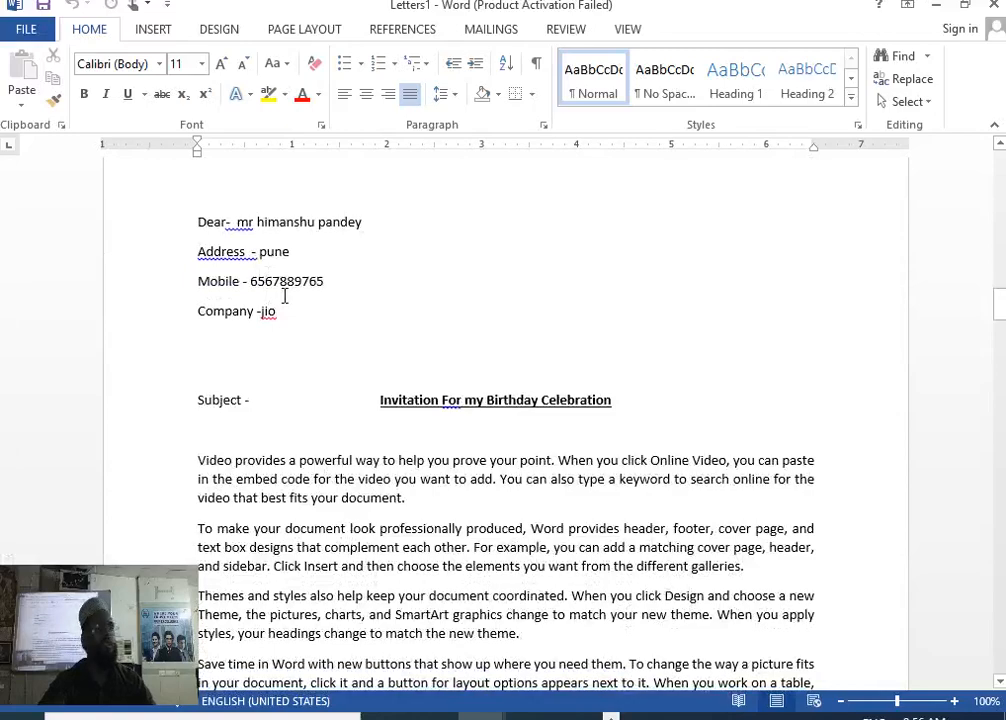
scroll(492, 337, down, 20)
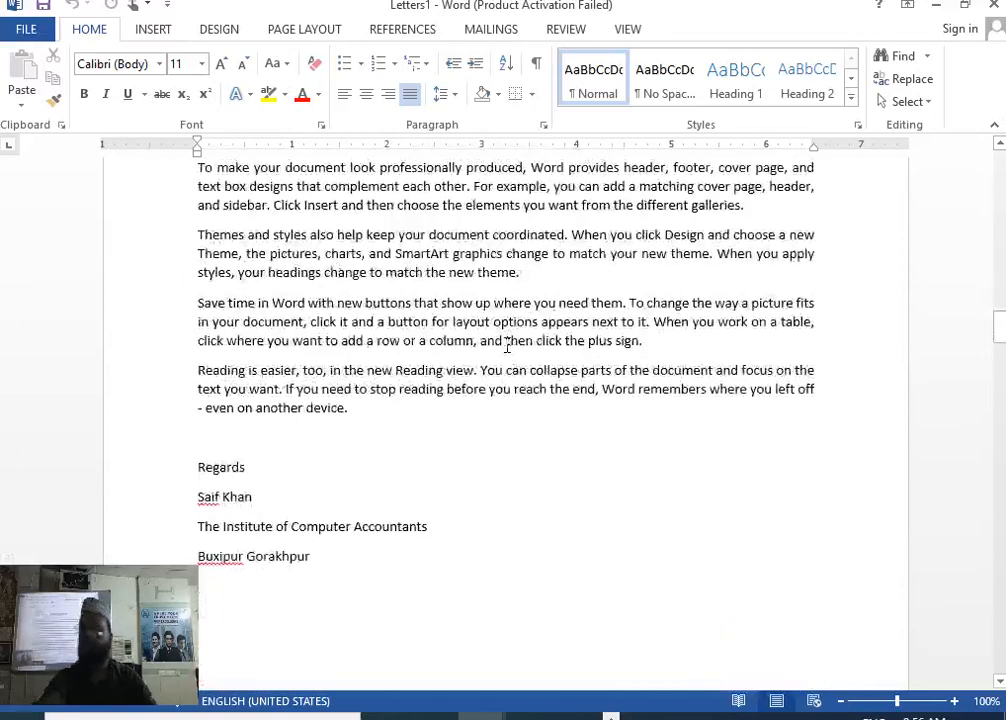
scroll(492, 337, down, 10)
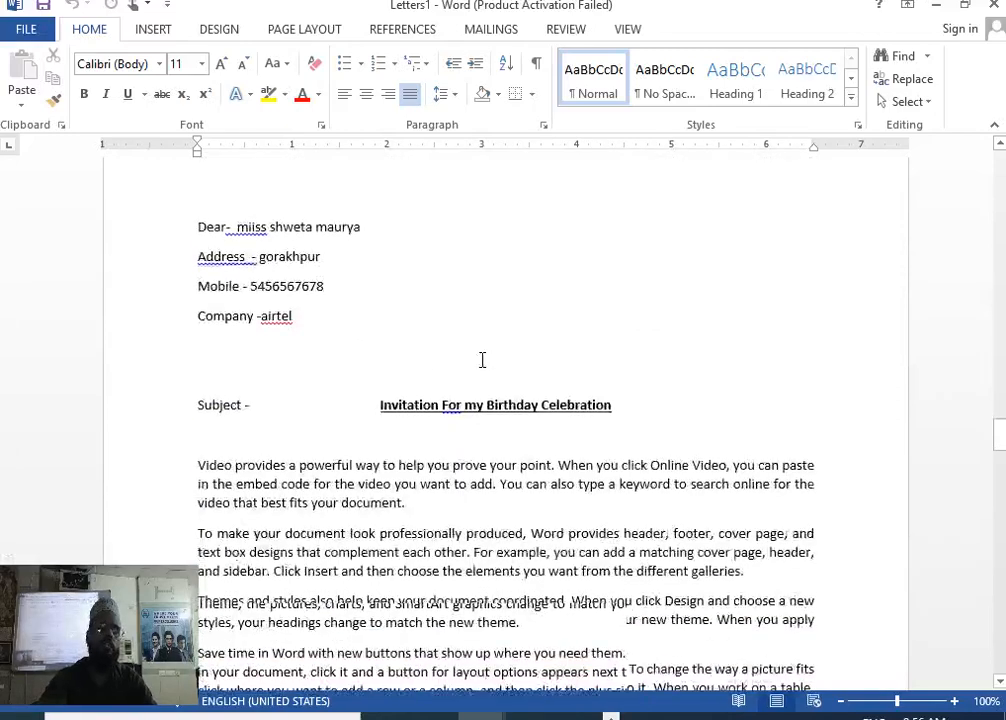
scroll(299, 299, down, 20)
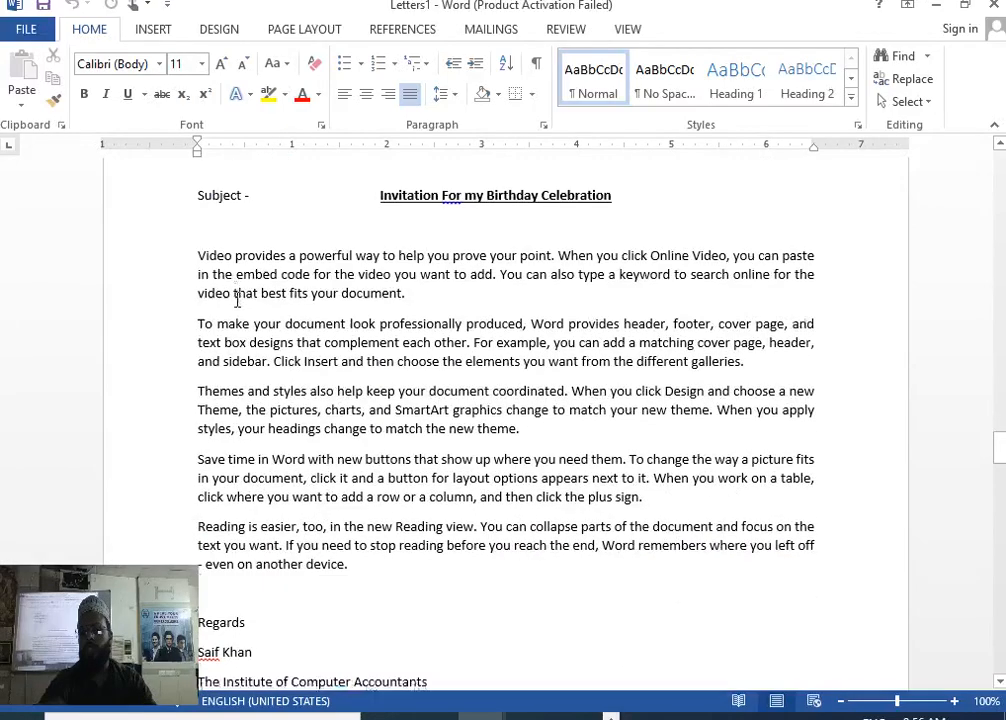
scroll(292, 440, down, 15)
scroll(299, 411, up, 1)
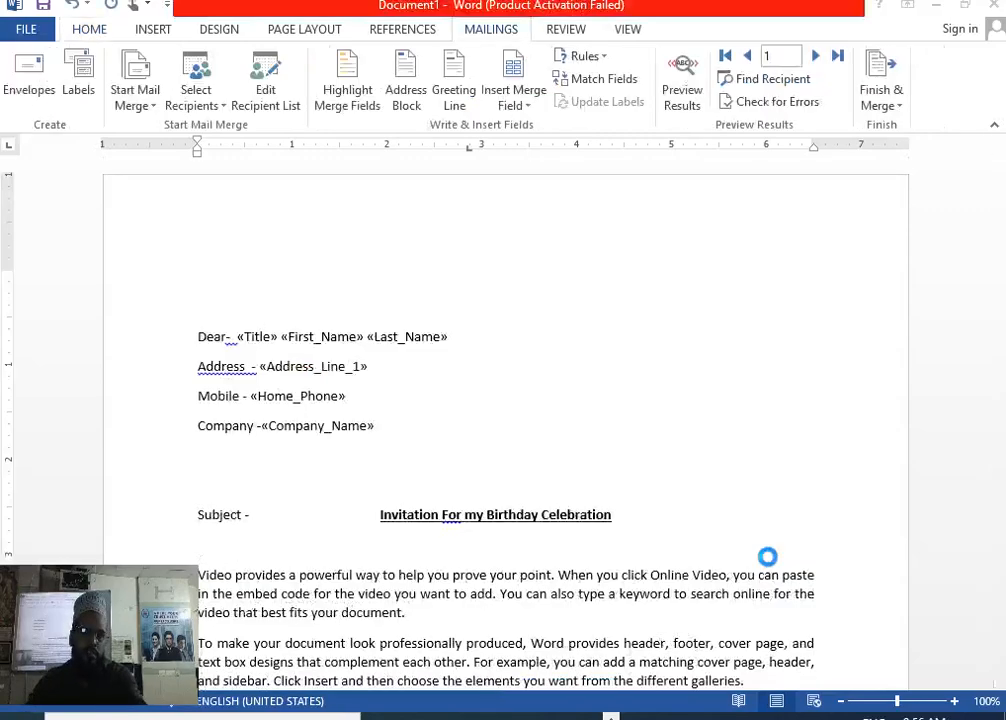
scroll(772, 523, down, 10)
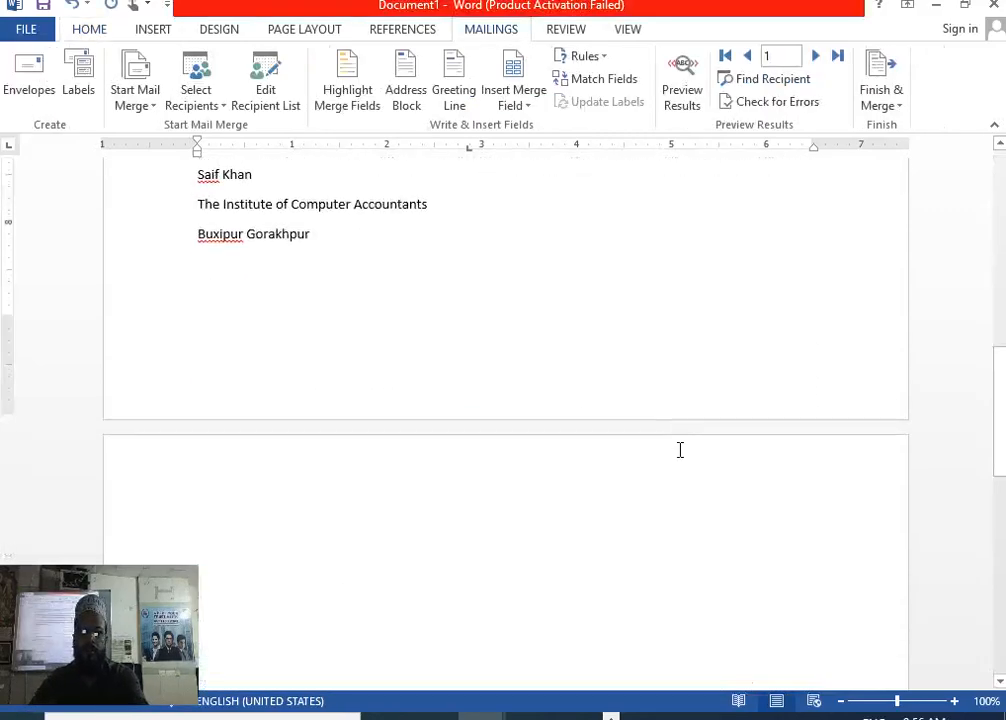
scroll(442, 411, down, 4)
scroll(445, 422, up, 7)
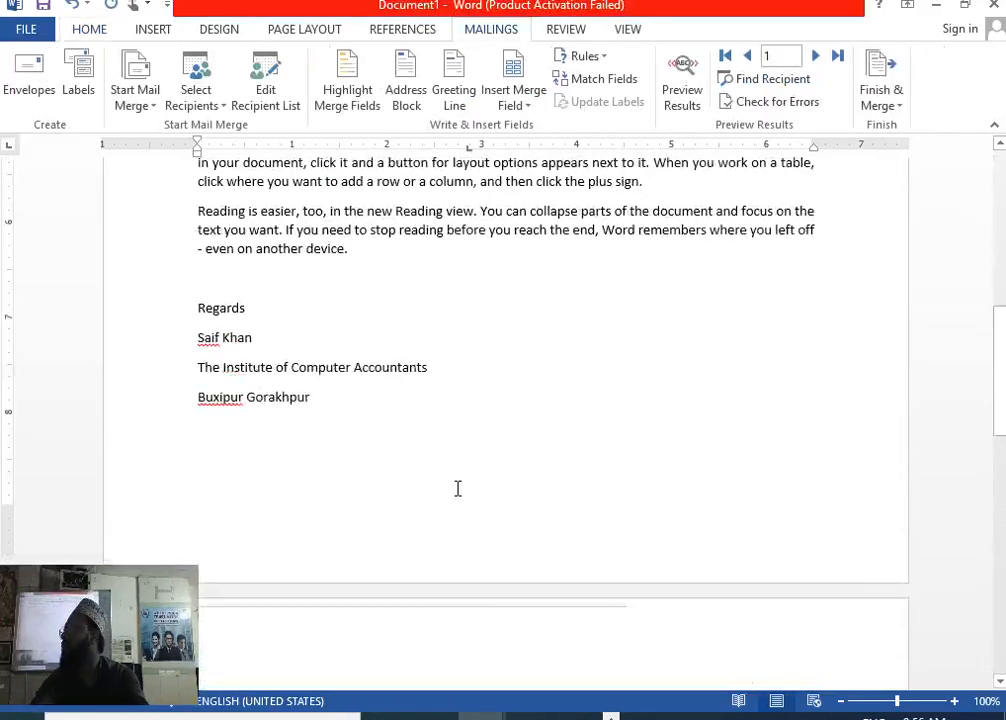
scroll(459, 495, up, 10)
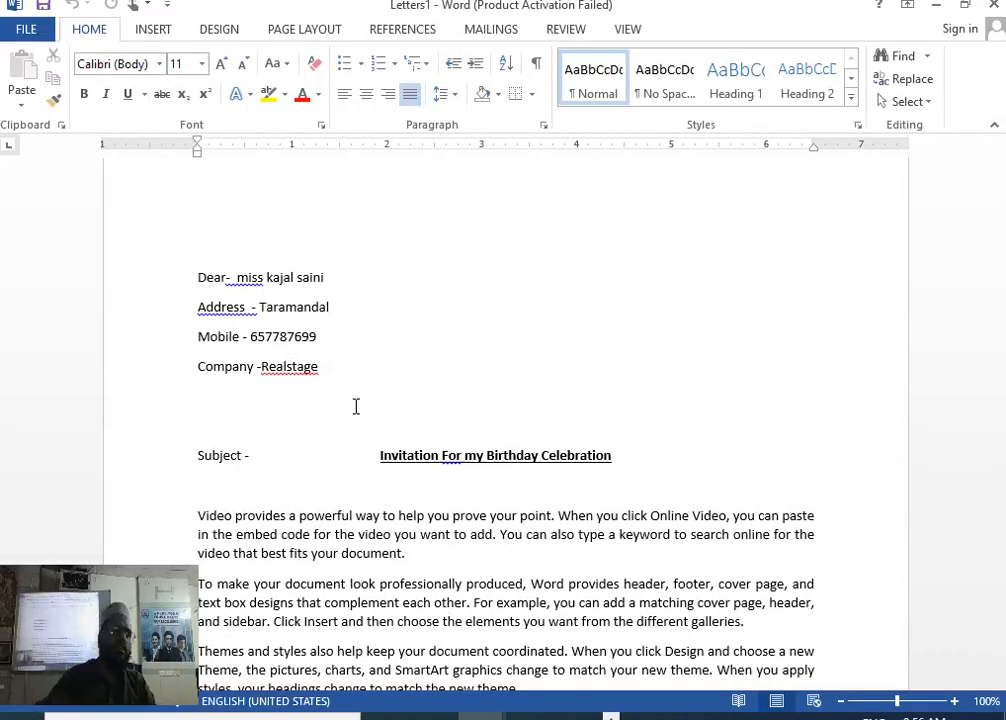
drag(157, 595, 968, 610)
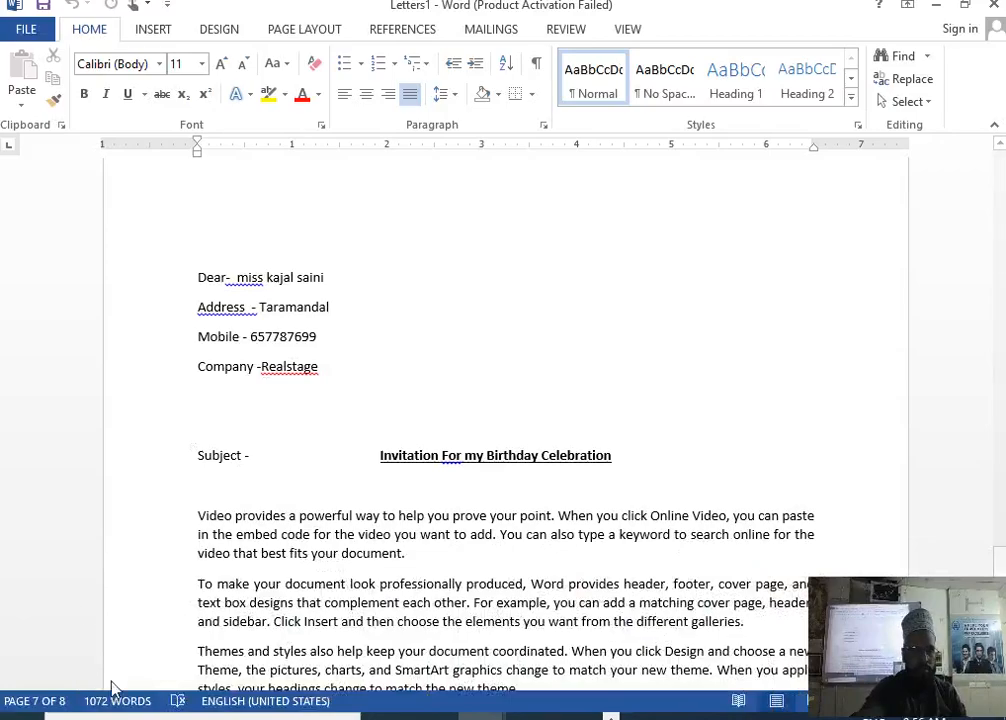